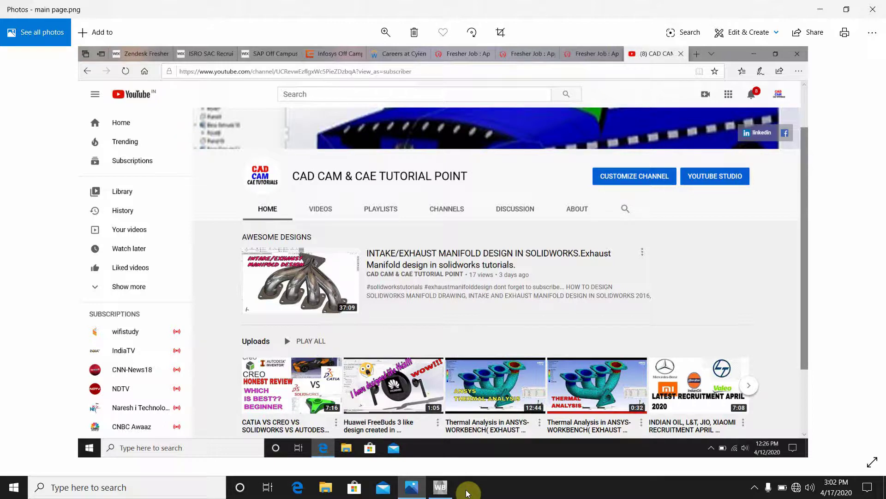
Switch from Windows Photos to the empty, unsaved ANSYS Workbench project schematic.
left_click(440, 489)
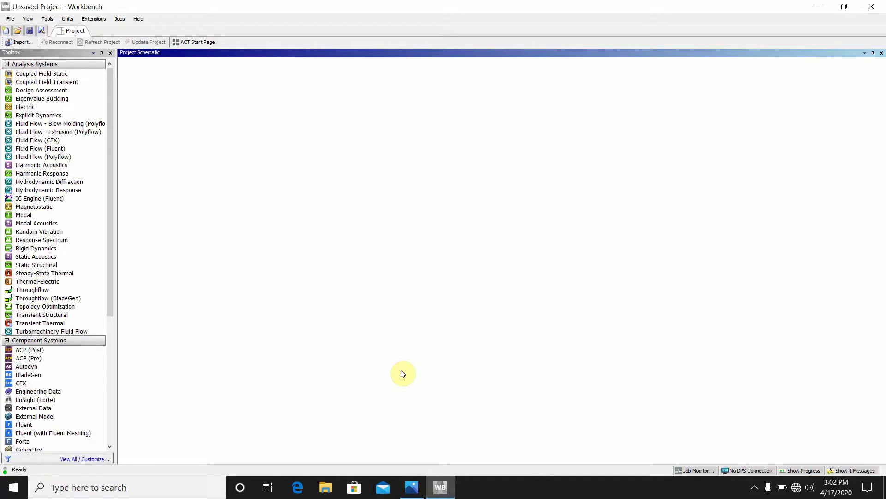
Add a Static Structural system and import the connecting rod geometry from the CAD CAM CAE folder.
left_click(54, 267)
double_click(53, 266)
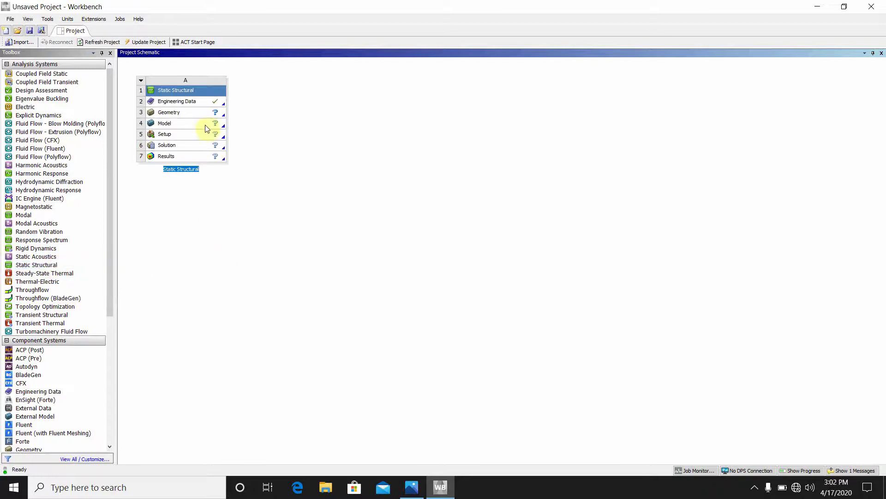
right_click(219, 113)
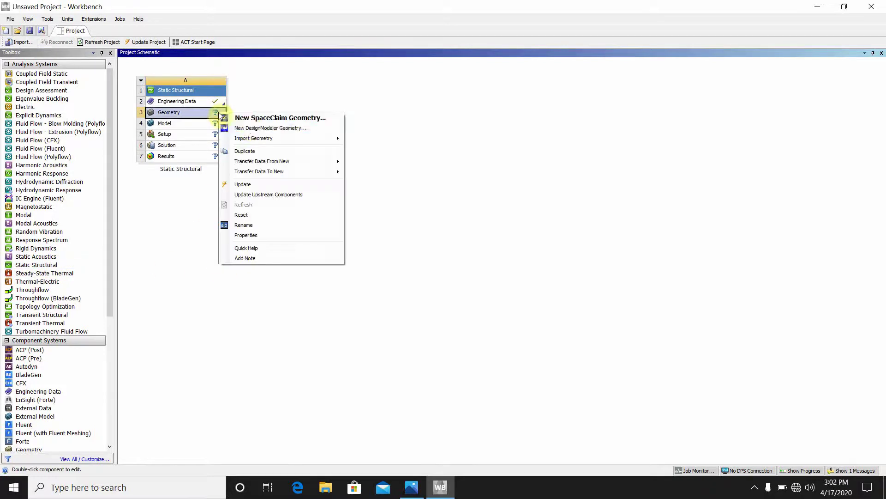
mouse_move(259, 139)
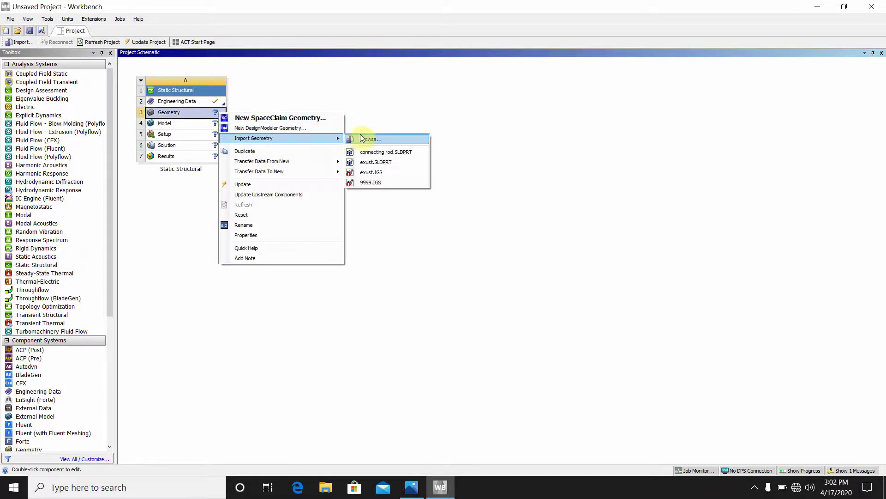
left_click(375, 139)
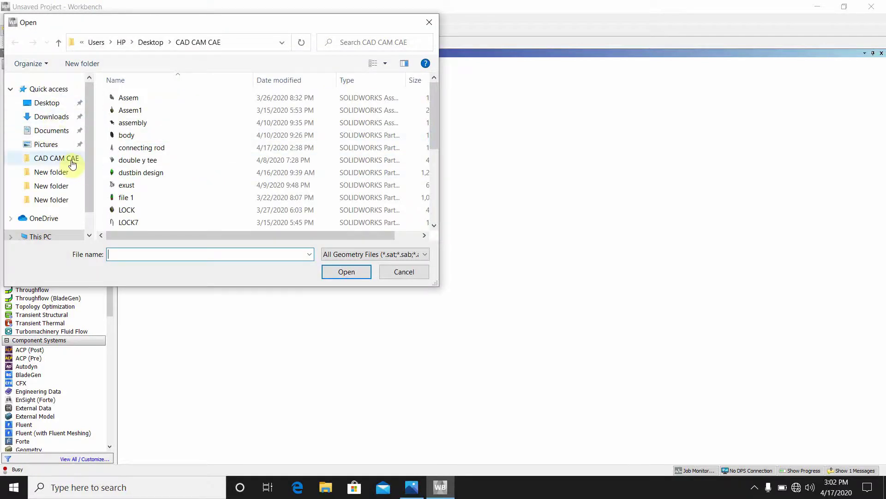
left_click(67, 159)
left_click(348, 113)
left_click(353, 272)
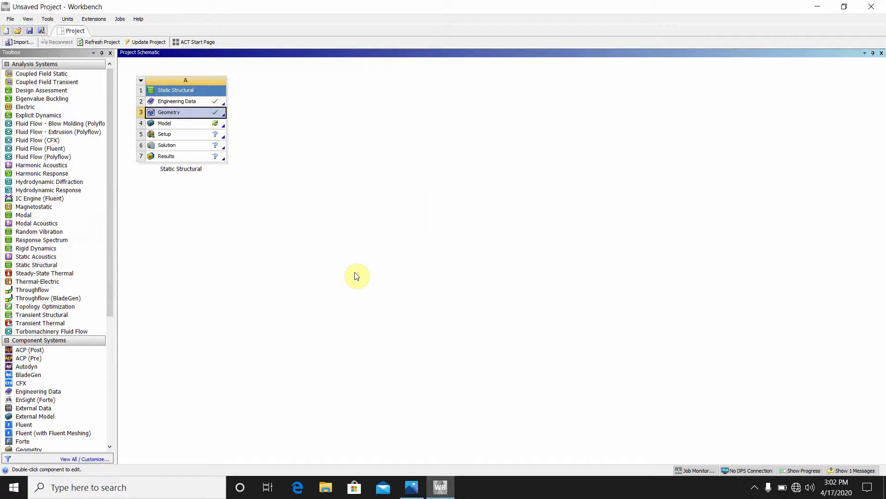
Launch Mechanical from the Model cell and close the Usage Tips dialog.
double_click(183, 124)
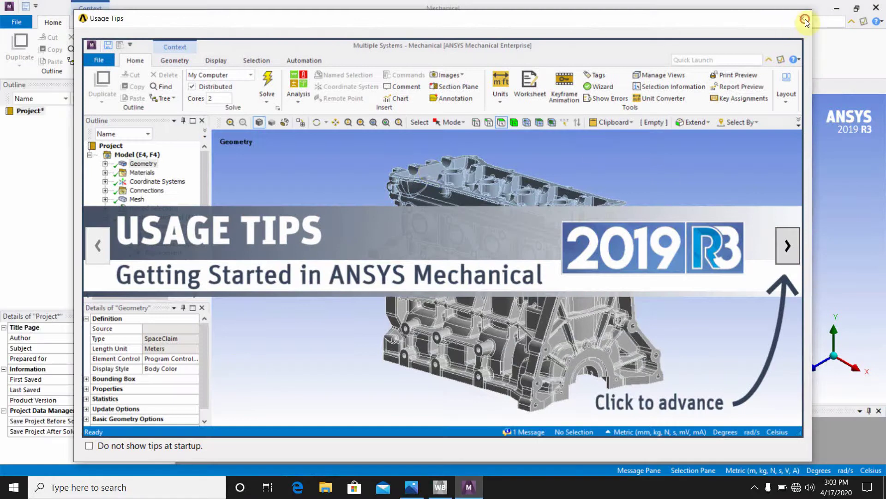
left_click(803, 19)
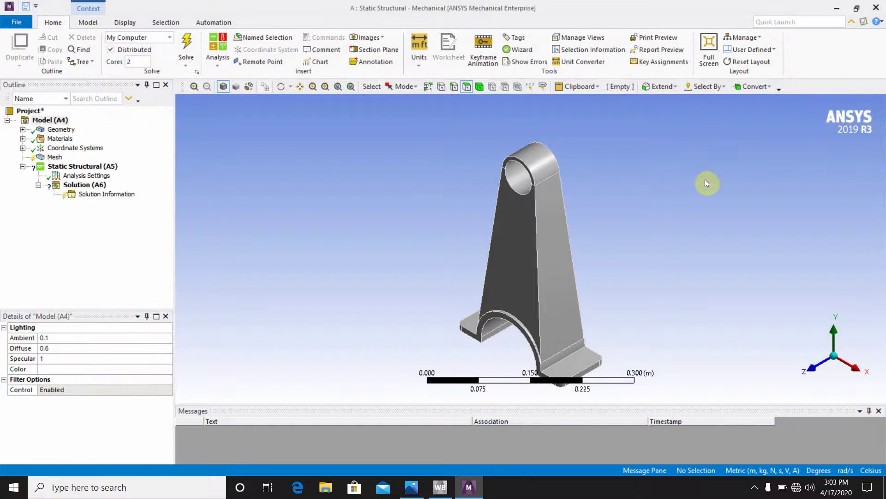
Generate the default mesh on the connecting rod from the Mesh item.
right_click(54, 158)
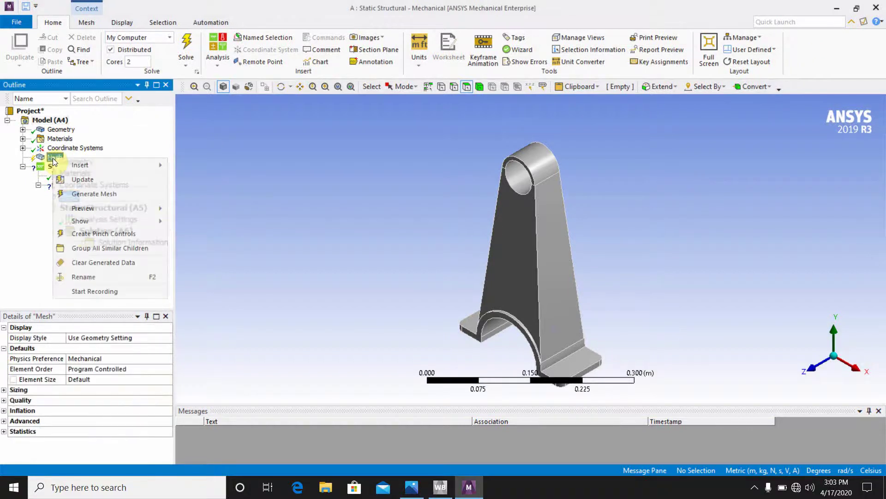
mouse_move(90, 166)
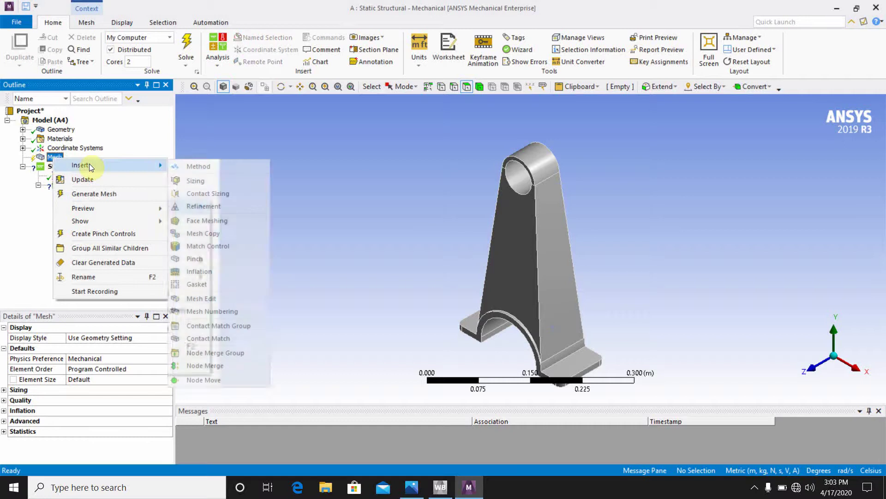
left_click(90, 194)
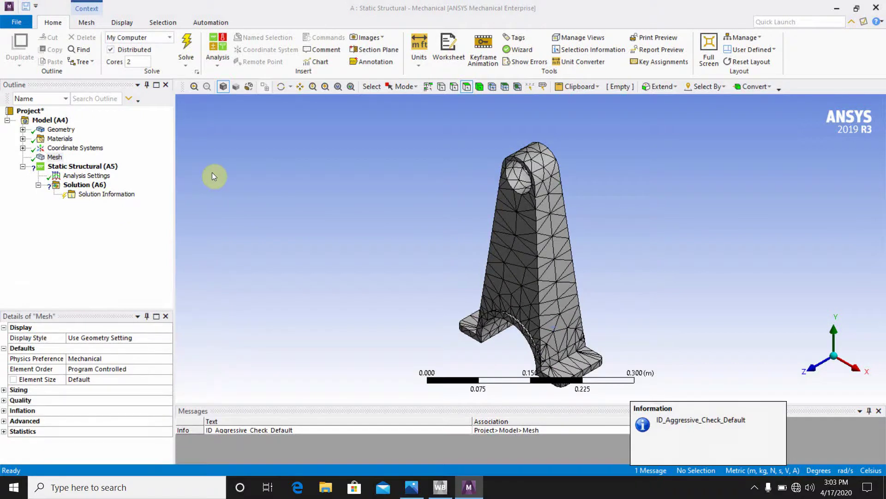
left_click(87, 166)
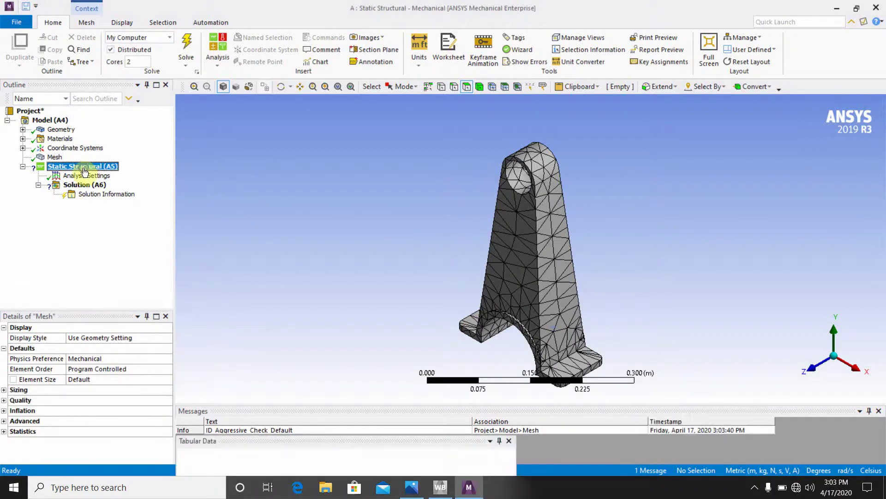
Insert a Force load and apply it to the inner face of the upper hole.
right_click(91, 169)
mouse_move(110, 177)
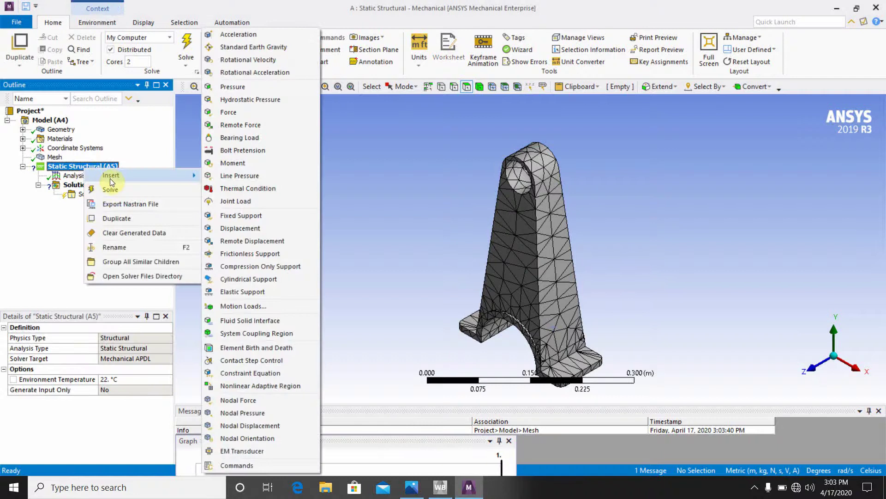
left_click(259, 112)
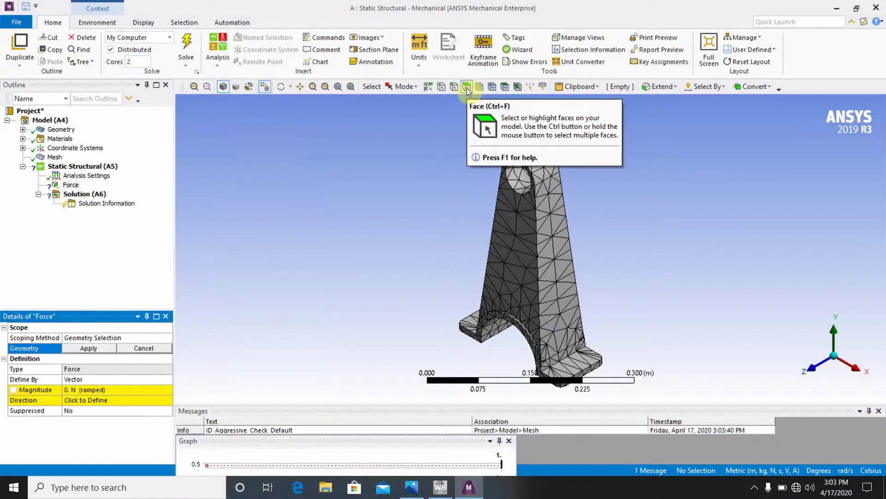
left_click(518, 184)
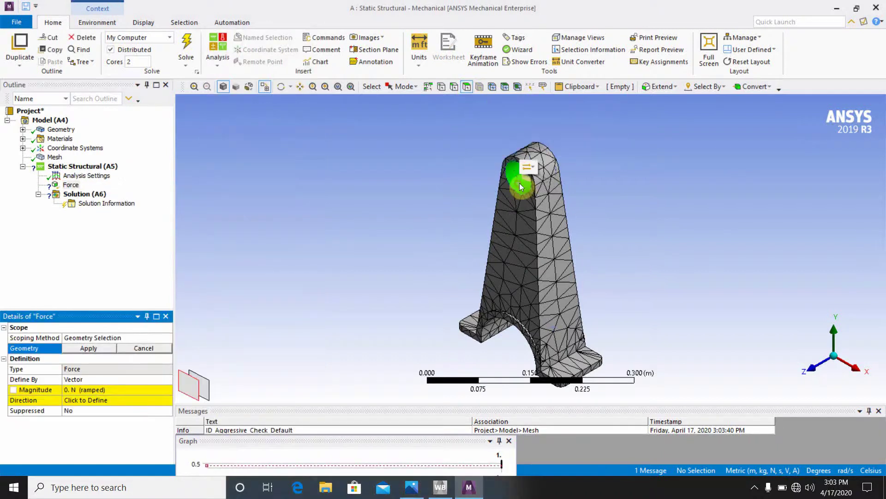
middle_click_drag(610, 168, 669, 198)
left_click(88, 350)
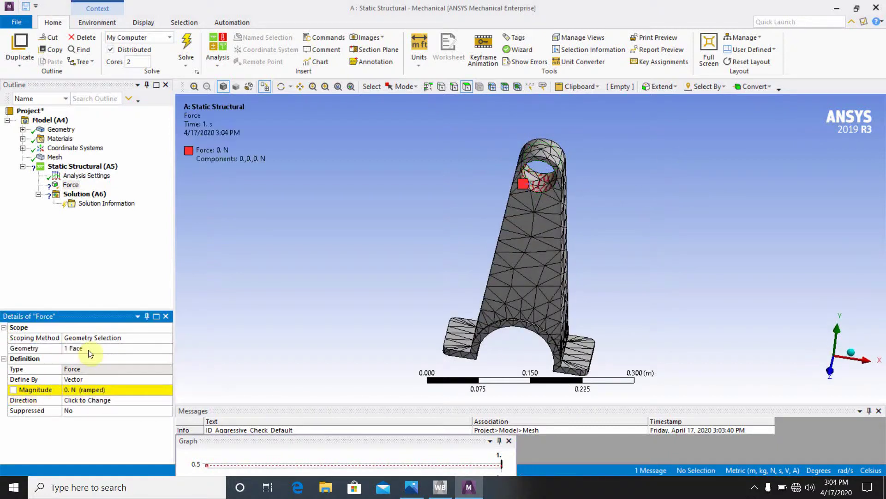
Define the force by components with a Y Component of -15000 N.
left_click(114, 378)
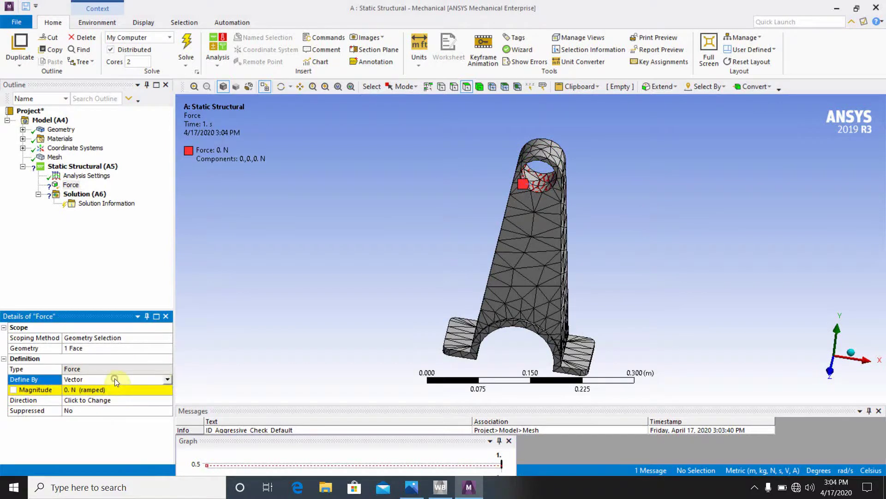
left_click(167, 379)
left_click(140, 391)
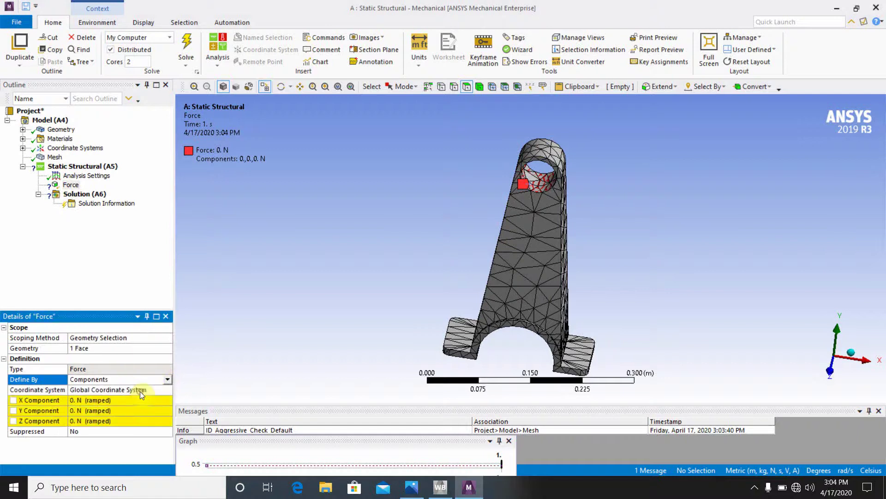
left_click(117, 409)
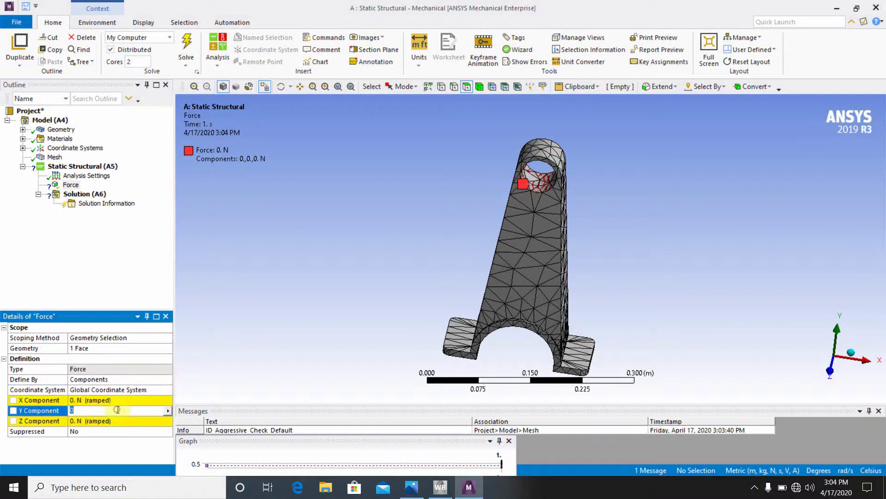
key("BackSpace")
type("-15000")
key("Return")
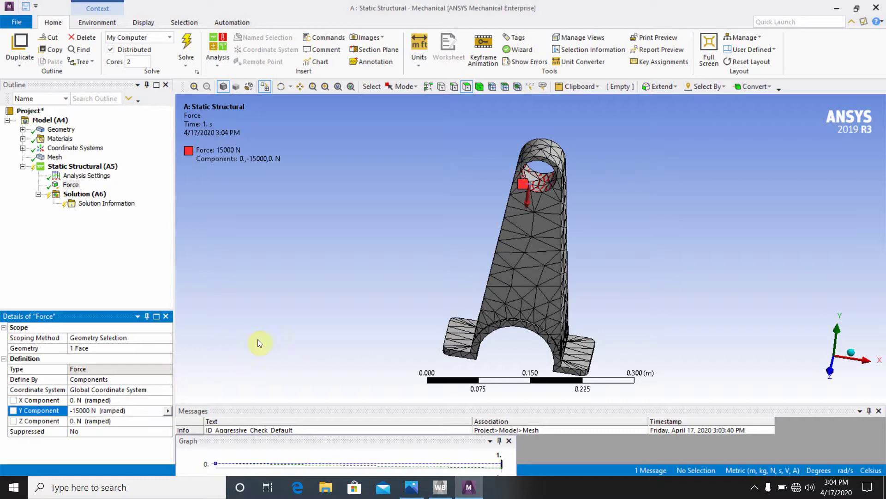
Add a Fixed Support on the lower arch's inner curved face and solve the analysis.
left_click(76, 171)
right_click(76, 169)
mouse_move(122, 171)
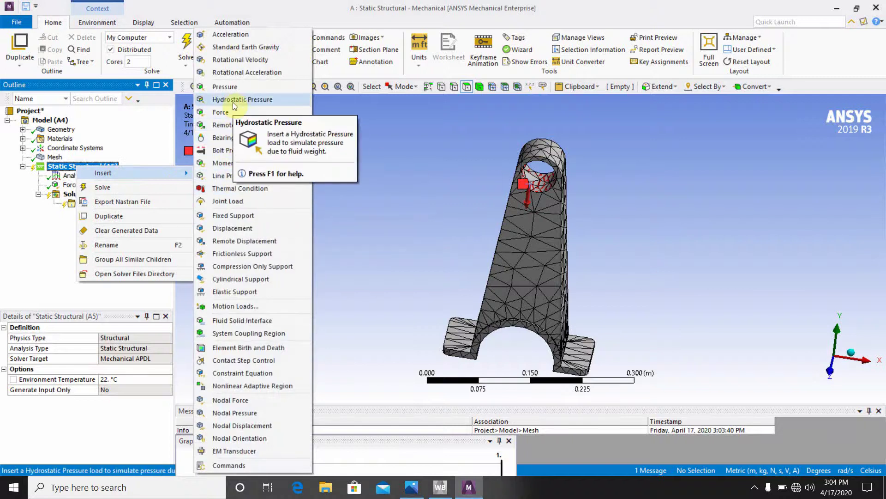
left_click(250, 215)
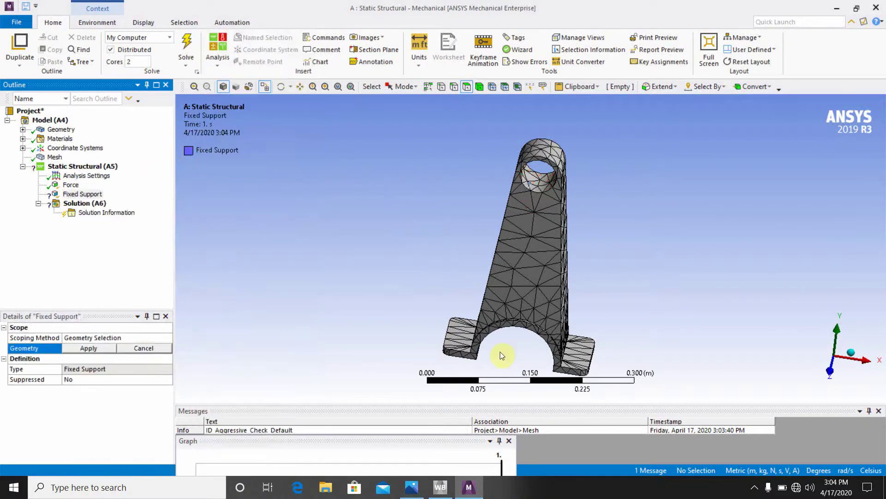
middle_click_drag(500, 351, 474, 272)
left_click(516, 297)
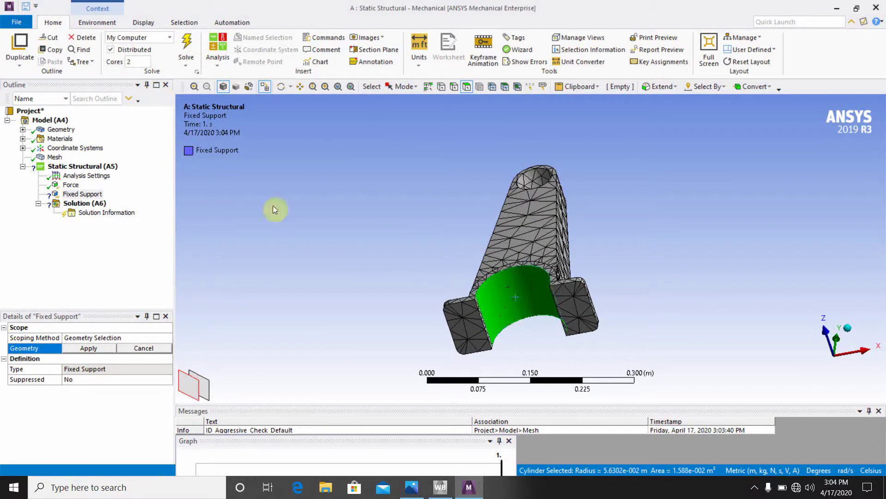
left_click(95, 347)
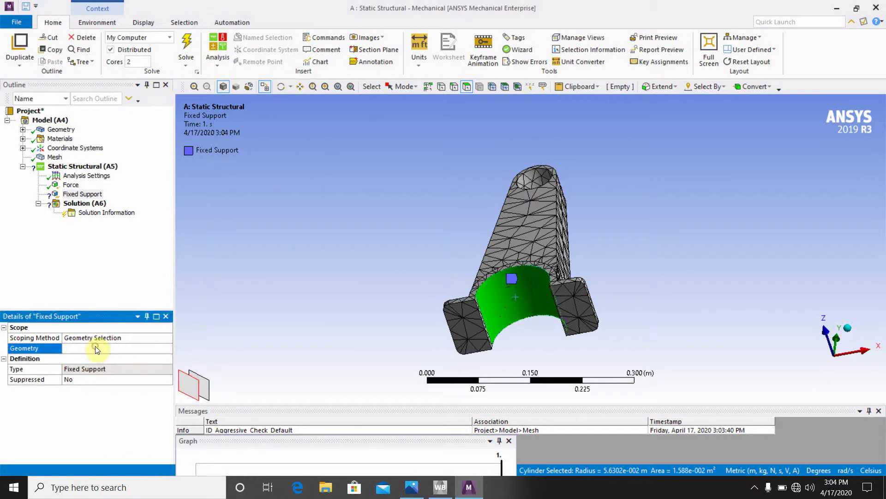
left_click(284, 289)
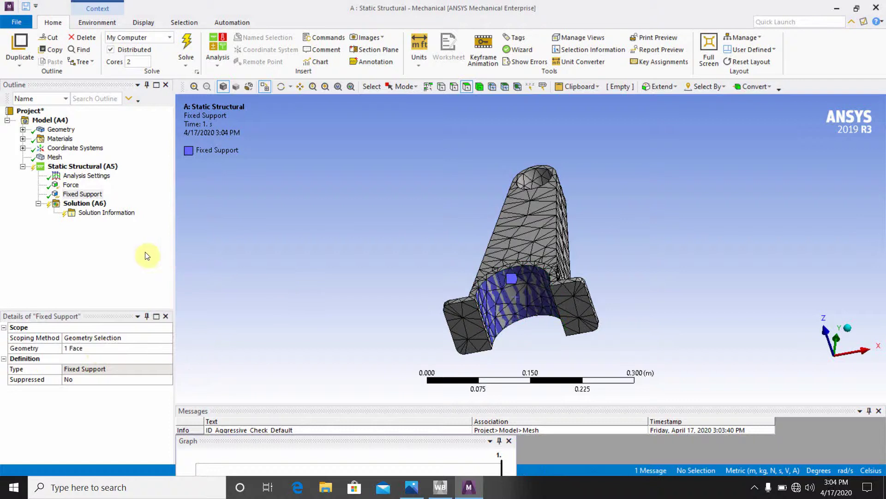
middle_click_drag(329, 249, 329, 308)
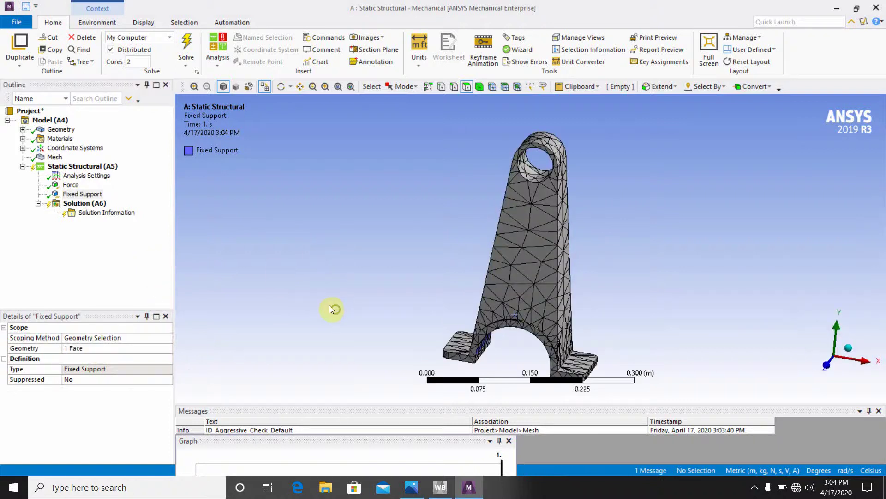
left_click(190, 46)
Insert Total Deformation and Equivalent (von-Mises) Stress results under Solution and solve.
right_click(88, 203)
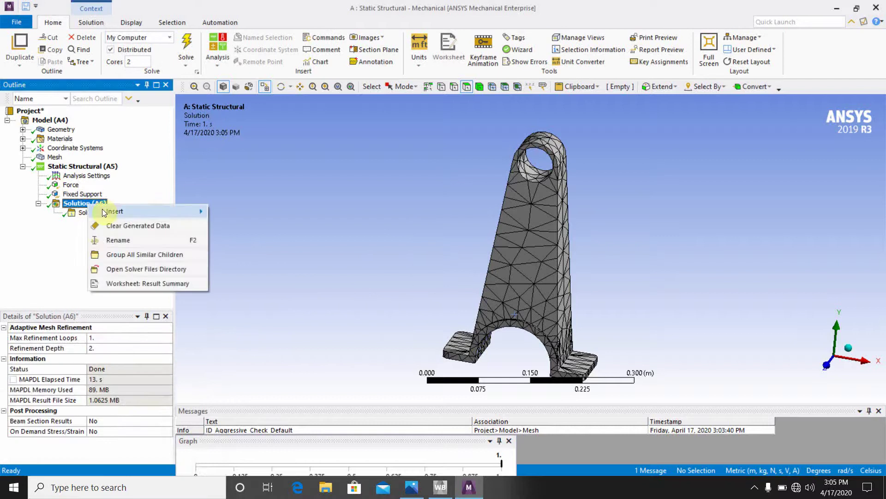
mouse_move(115, 211)
mouse_move(271, 211)
left_click(348, 213)
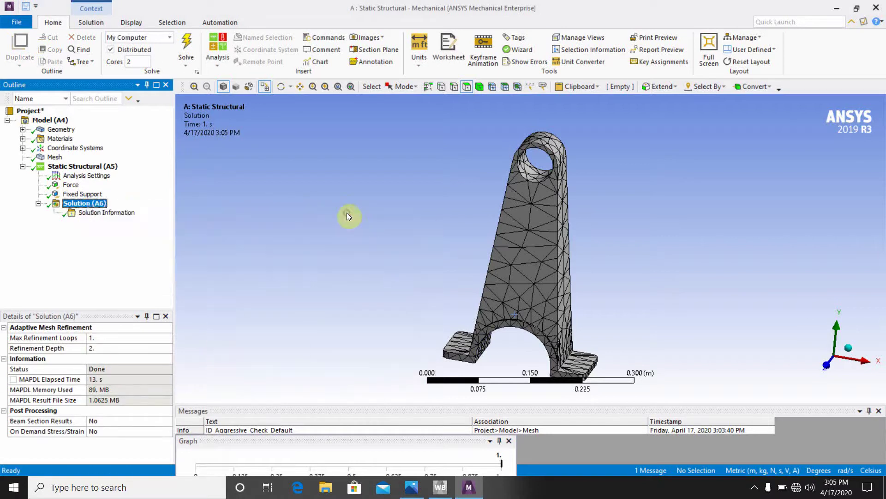
right_click(80, 205)
mouse_move(111, 211)
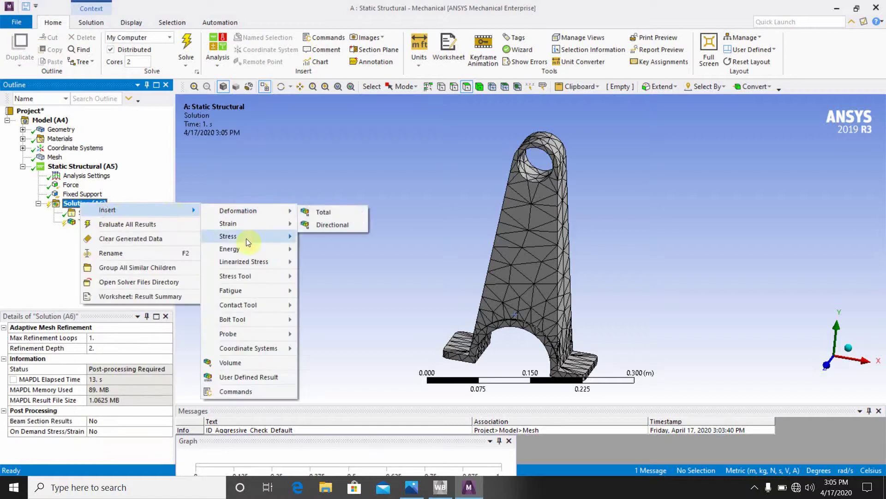
mouse_move(245, 236)
left_click(342, 239)
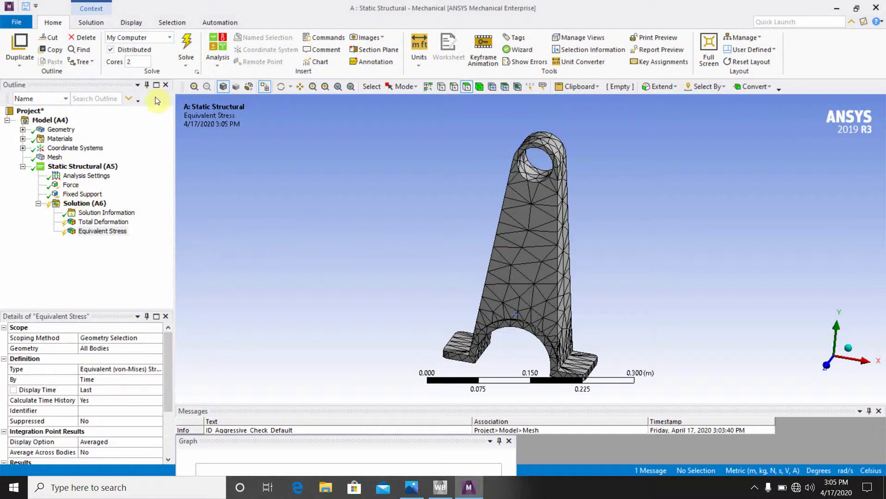
left_click(190, 53)
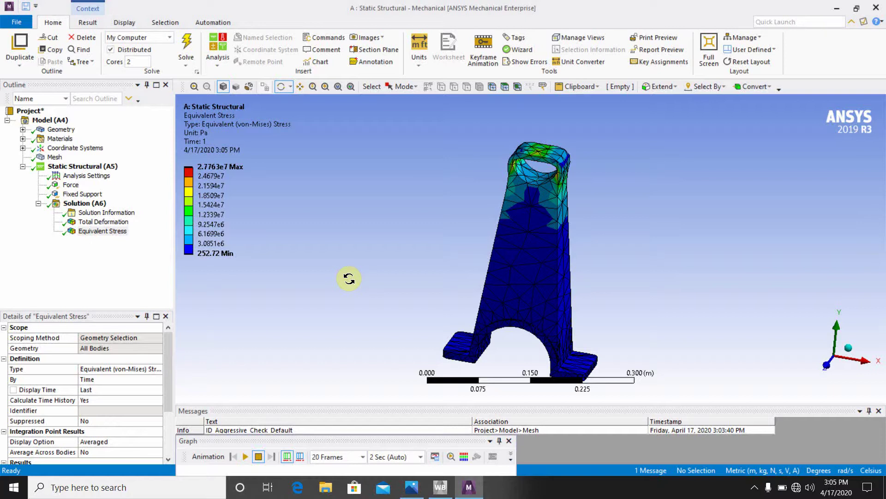
Play, pause and stop the Equivalent Stress animation in the Graph panel.
left_click(246, 456)
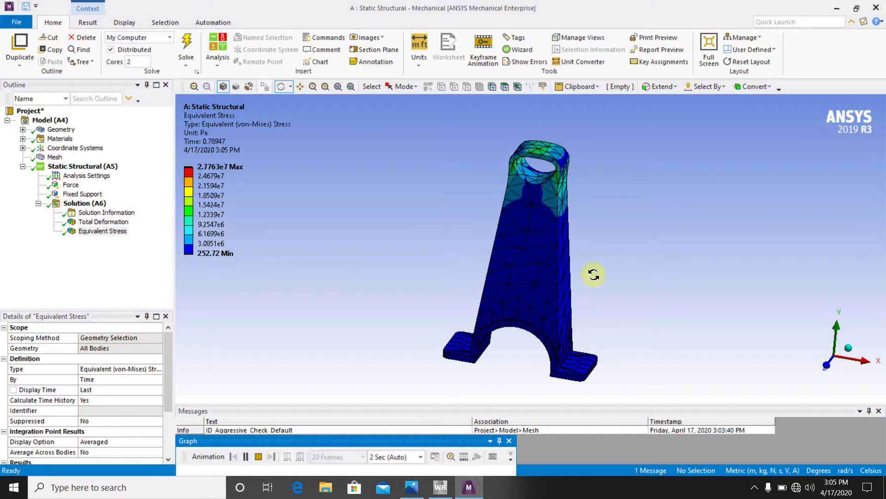
left_click(242, 455)
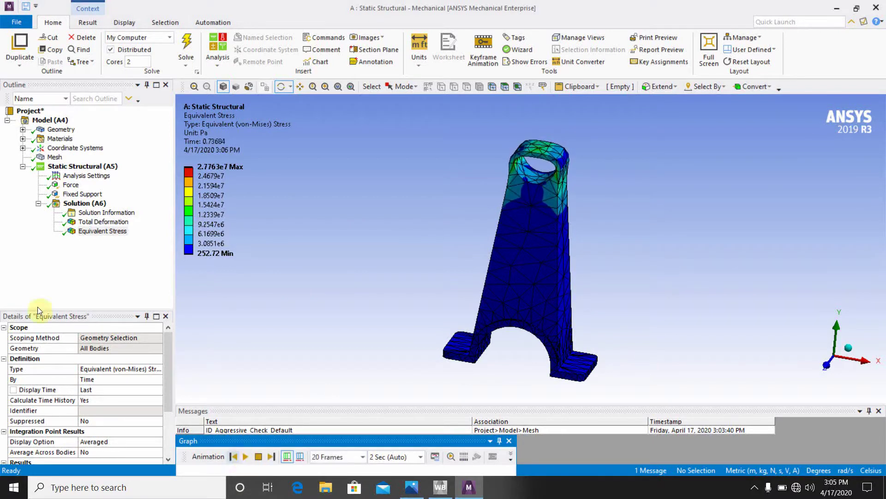
left_click(101, 231)
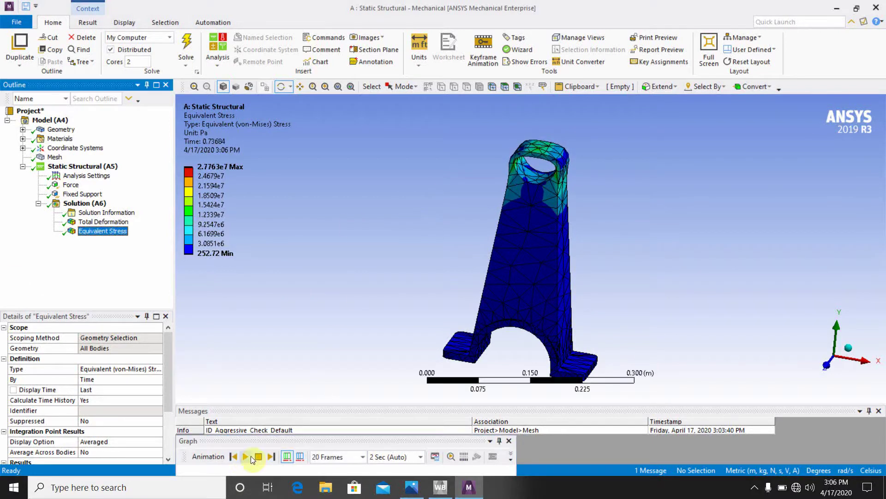
left_click(246, 456)
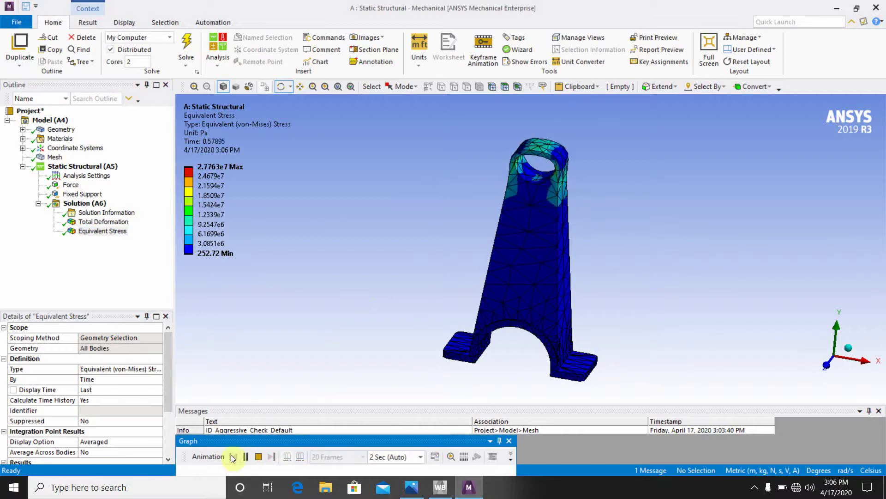
left_click(246, 457)
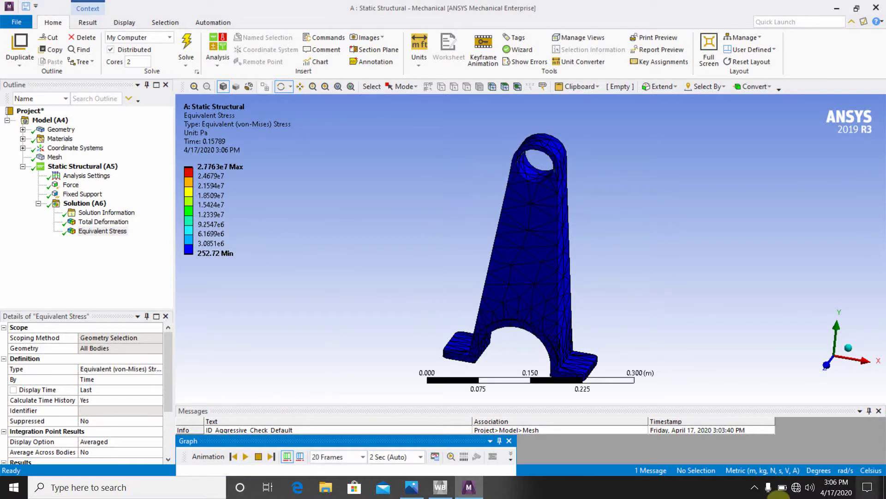
Pause the screen recording from the notification-area recorder icon.
left_click(754, 487)
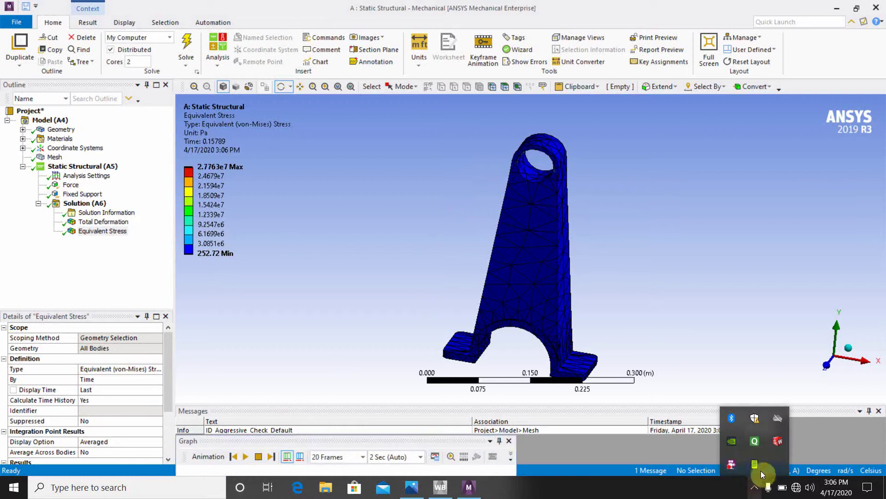
right_click(732, 466)
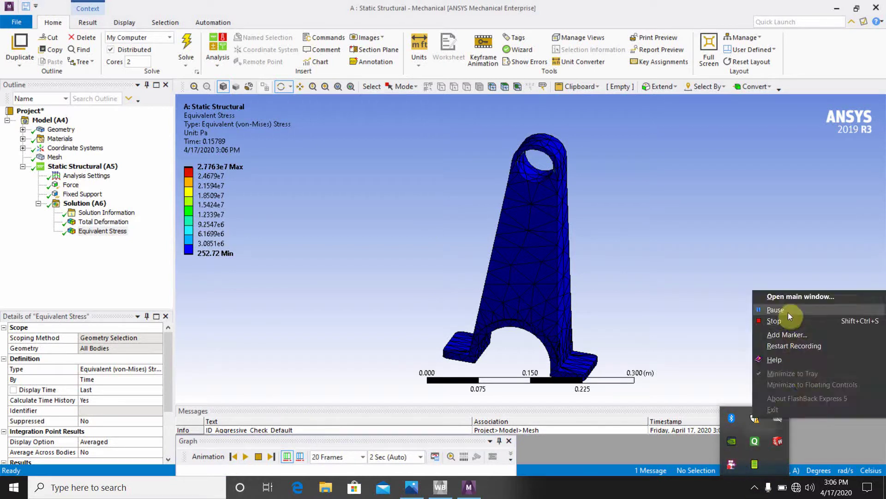
left_click(789, 312)
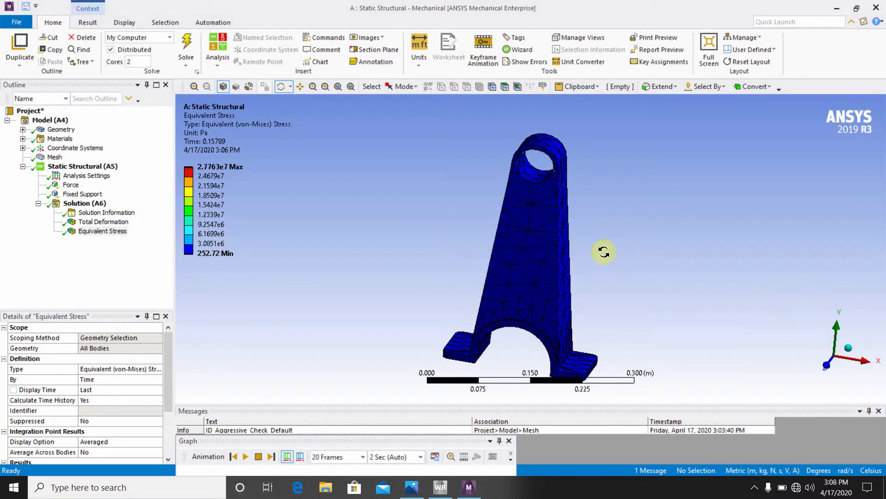
left_click(755, 487)
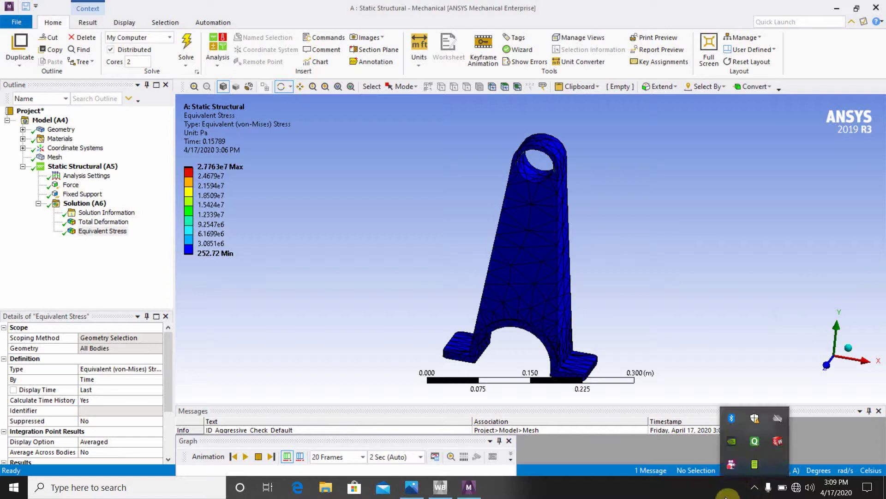
left_click(755, 487)
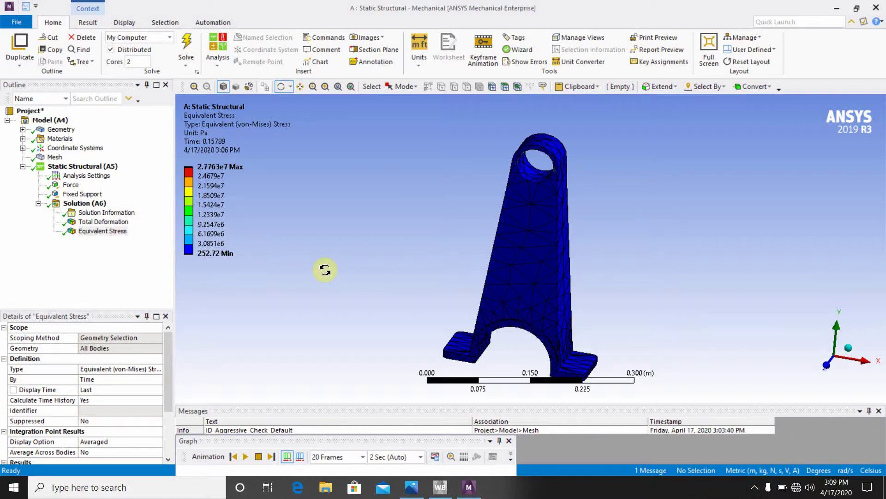
Insert a Fatigue Tool under the Solution branch.
right_click(88, 207)
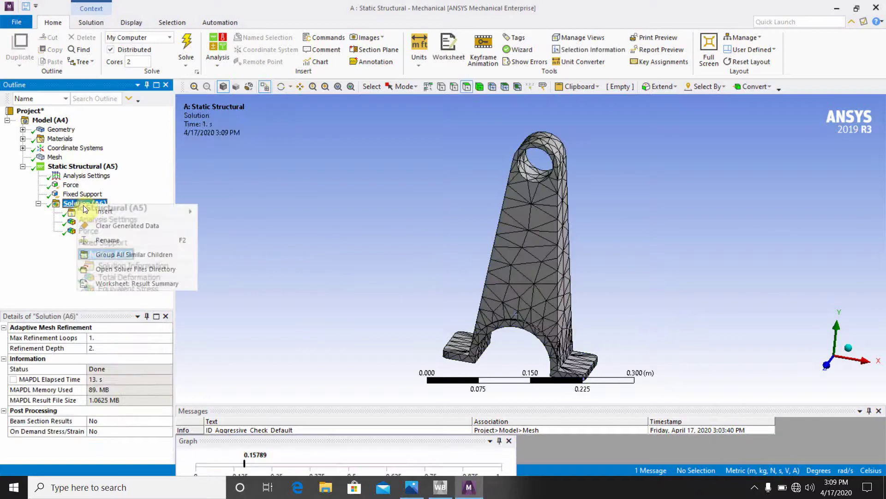
mouse_move(126, 210)
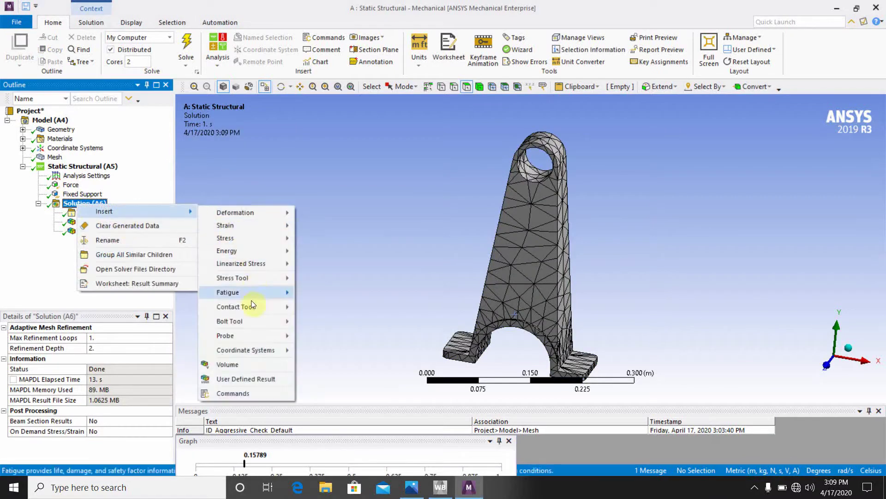
mouse_move(251, 291)
left_click(326, 291)
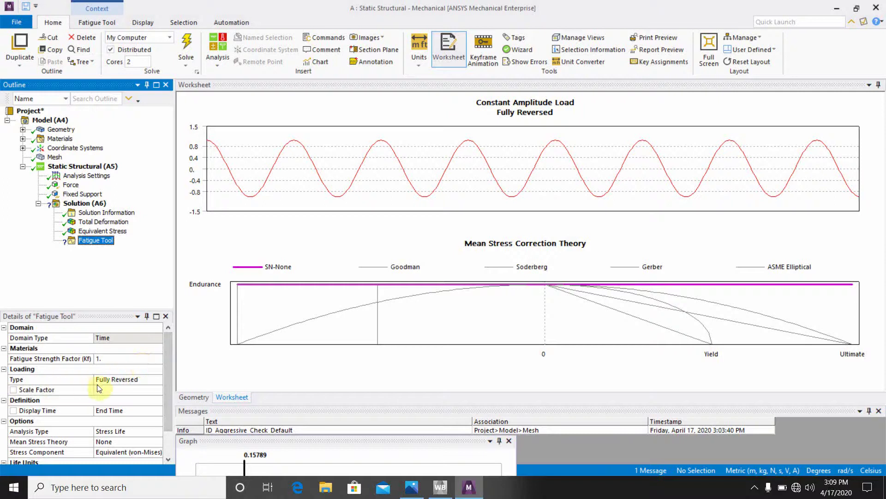
Keep the Fatigue Tool's loading type as Fully Reversed.
left_click(137, 379)
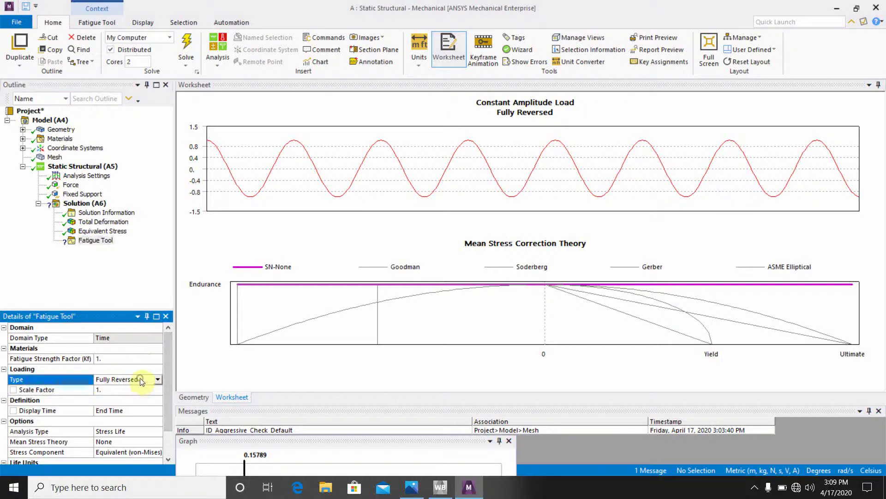
left_click(158, 380)
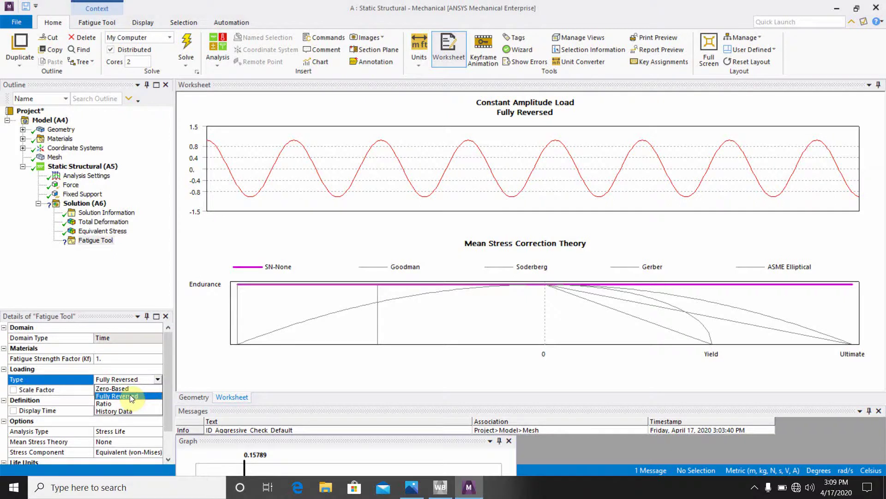
left_click(130, 395)
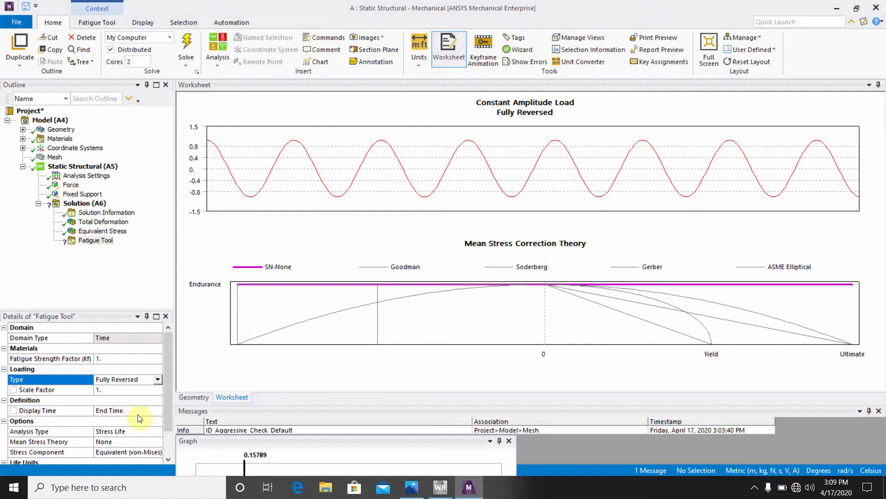
left_click_drag(167, 410, 179, 436)
Leave analysis type as Stress Life and set the stress component to Signed von-Mises.
left_click(142, 401)
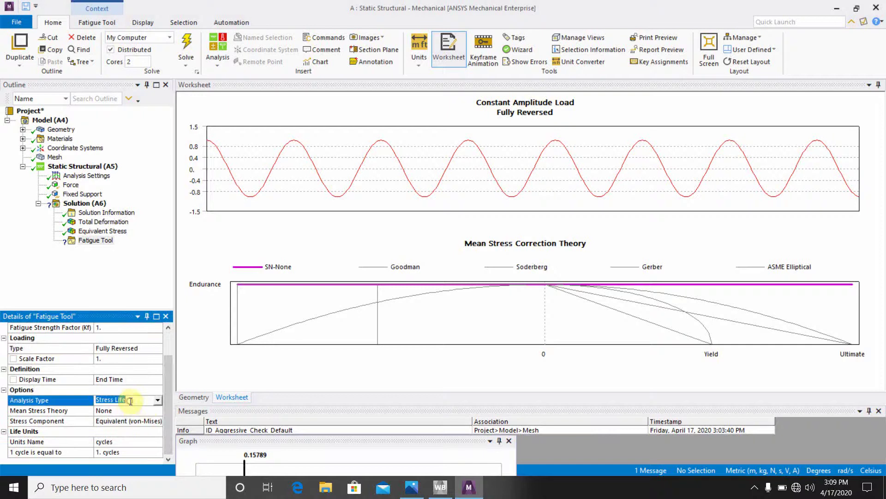
left_click(158, 400)
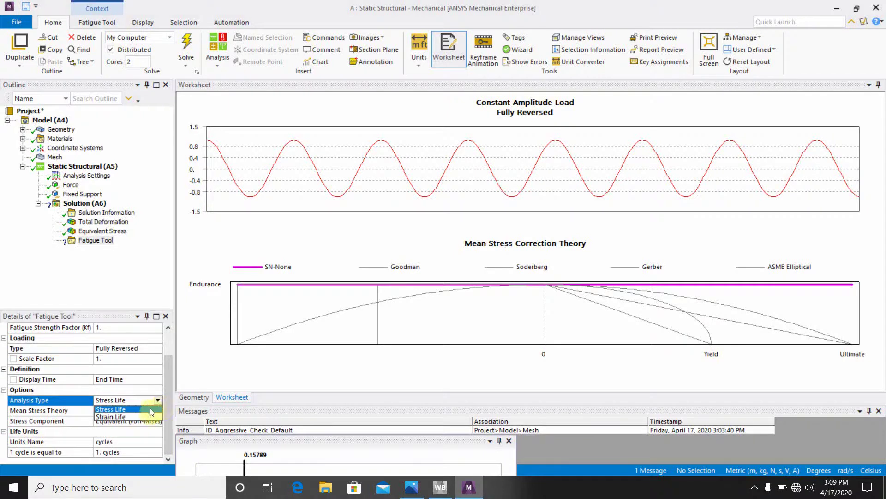
left_click(151, 409)
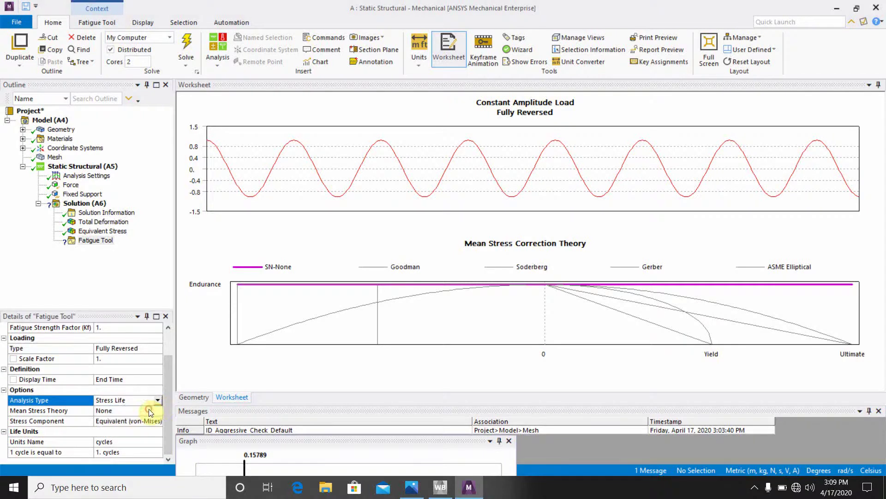
left_click(124, 411)
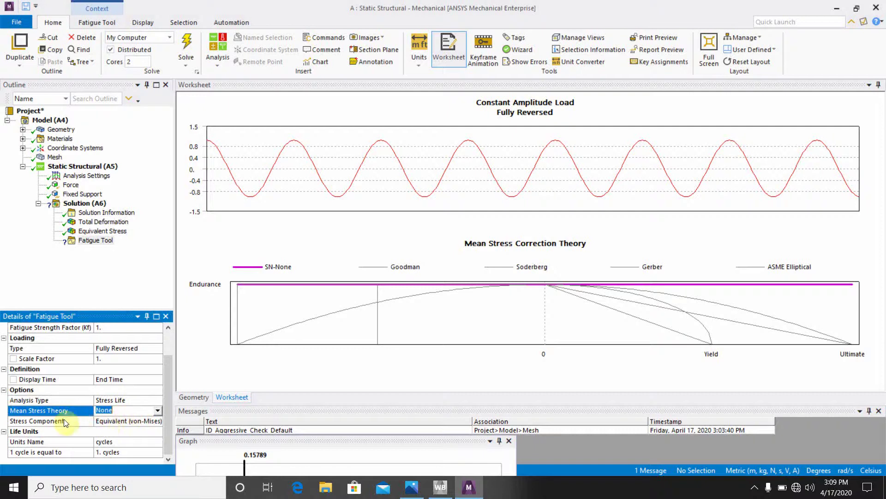
left_click(109, 421)
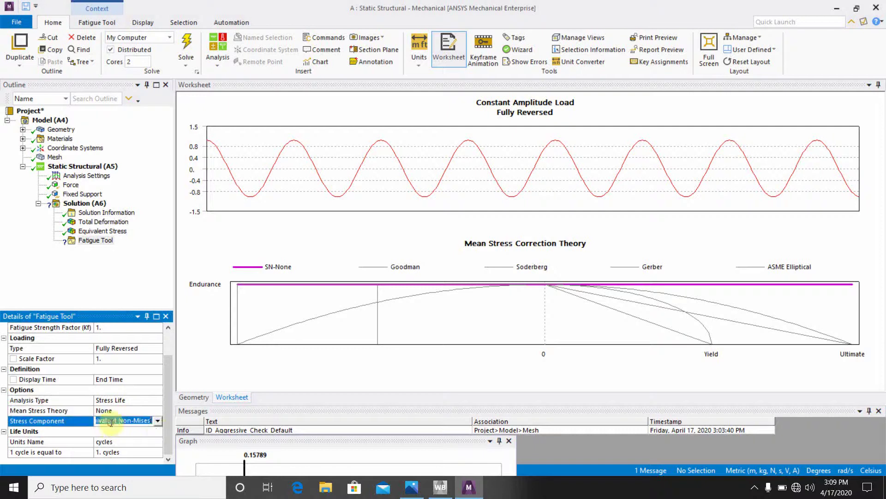
left_click(158, 421)
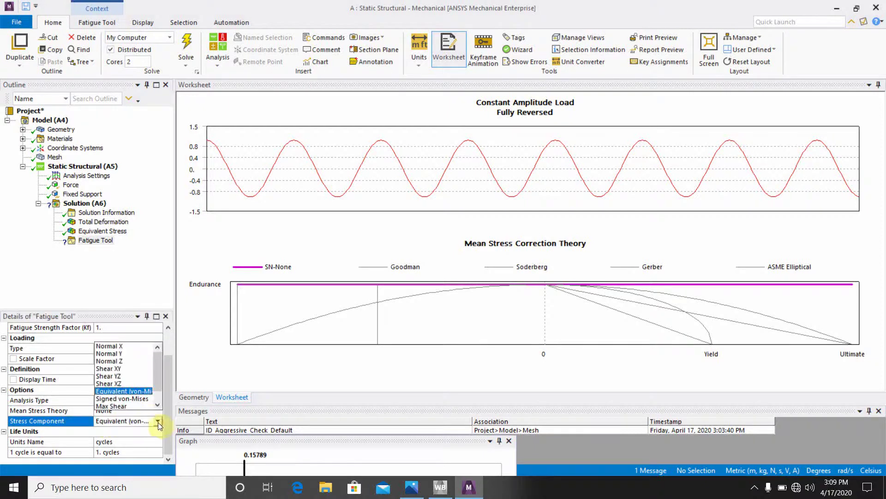
left_click(133, 398)
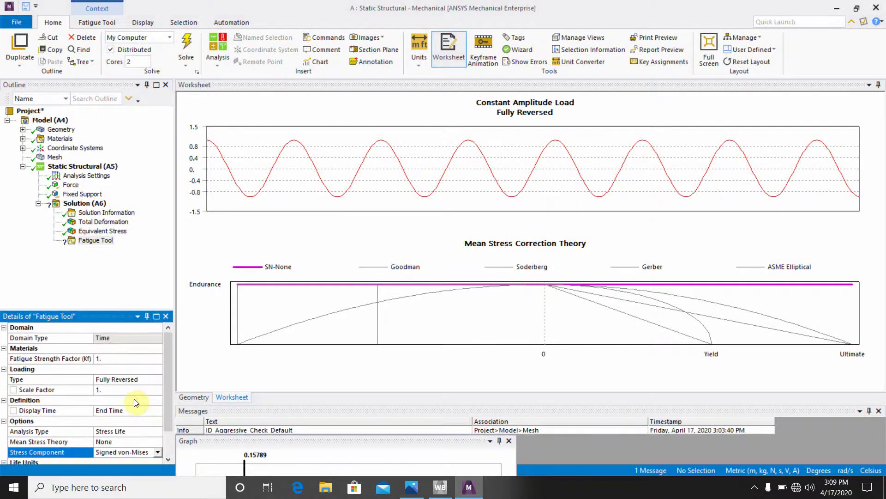
scroll(167, 398, "down", 1)
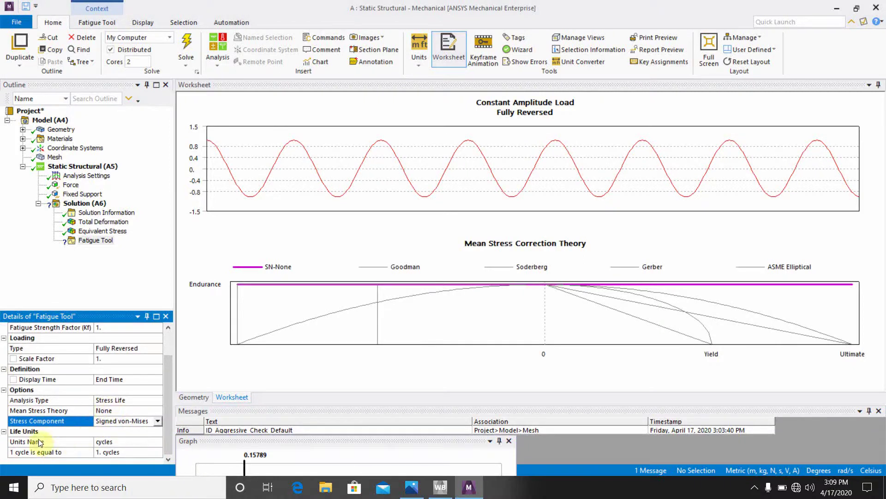
Change the Fatigue Tool's life units from cycles to days (1 cycle = 11574 days).
left_click(118, 443)
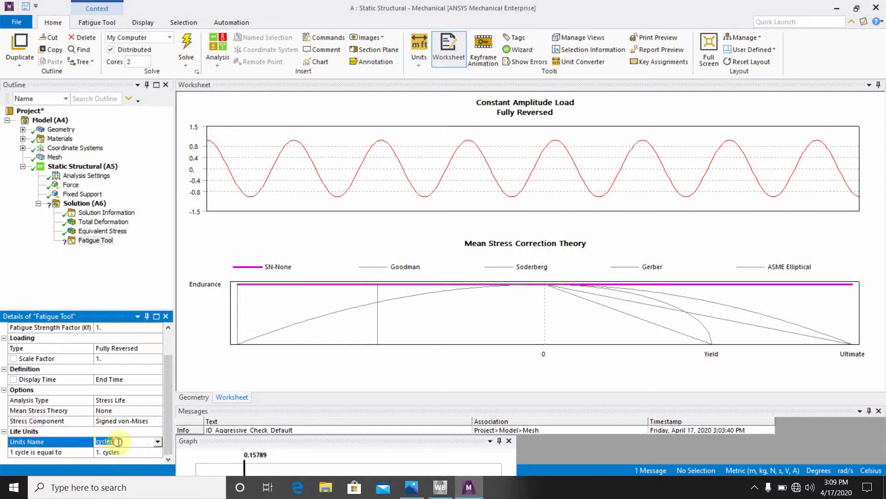
left_click(159, 442)
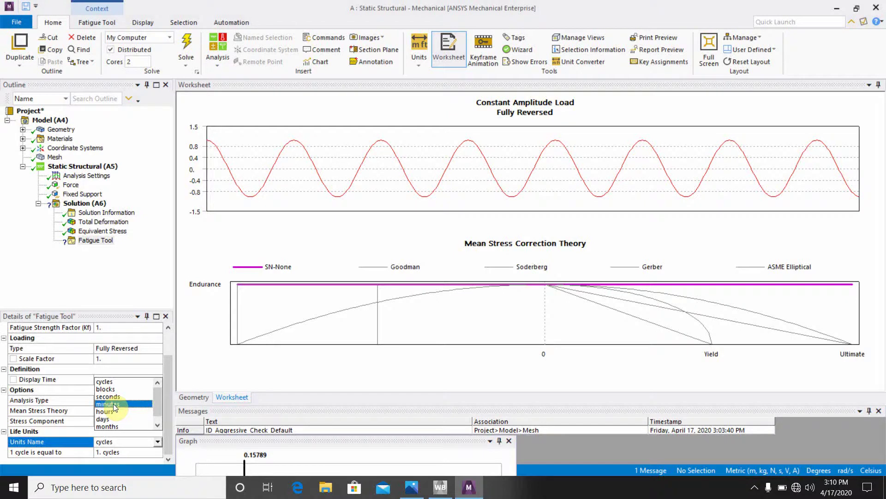
left_click(104, 381)
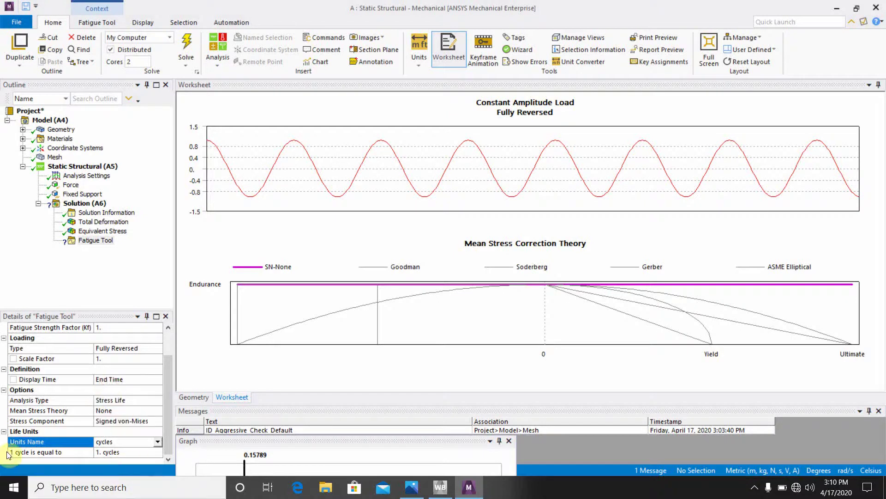
left_click(127, 453)
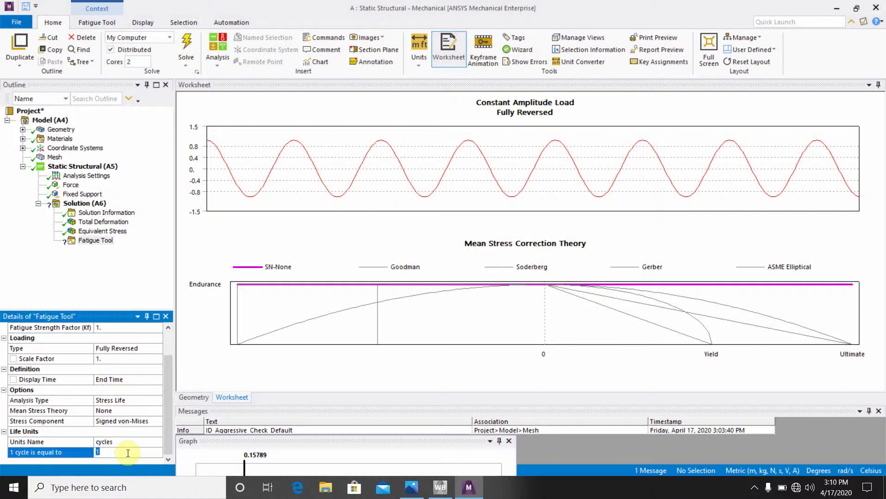
left_click(135, 442)
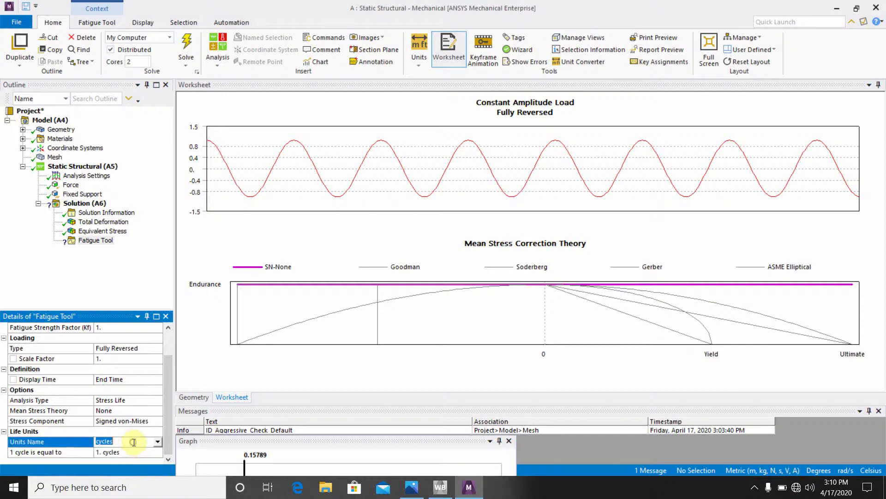
left_click(158, 442)
left_click(115, 418)
left_click(147, 261)
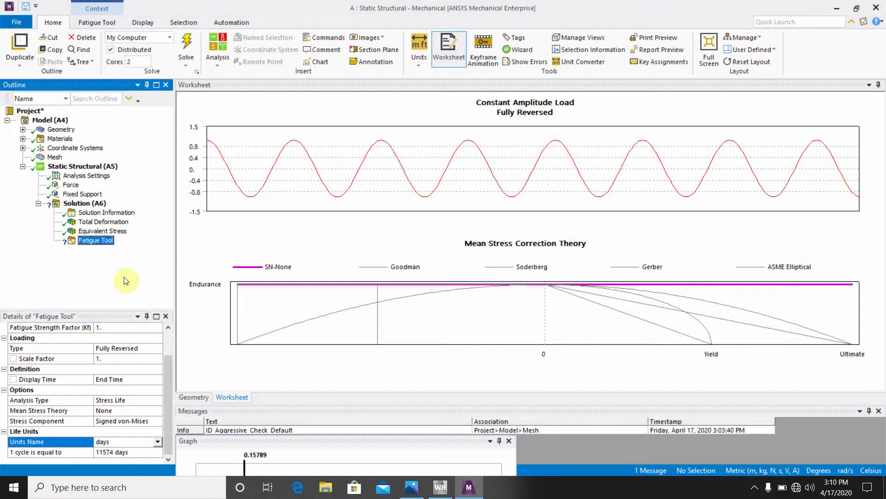
left_click(97, 241)
Insert Life and Damage results under the Fatigue Tool and solve, giving Damage 0.0864.
right_click(98, 243)
mouse_move(148, 249)
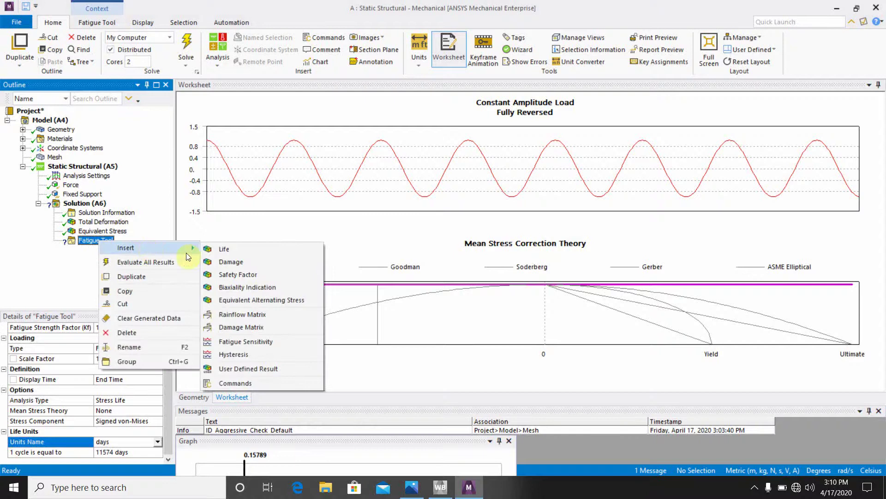
left_click(231, 249)
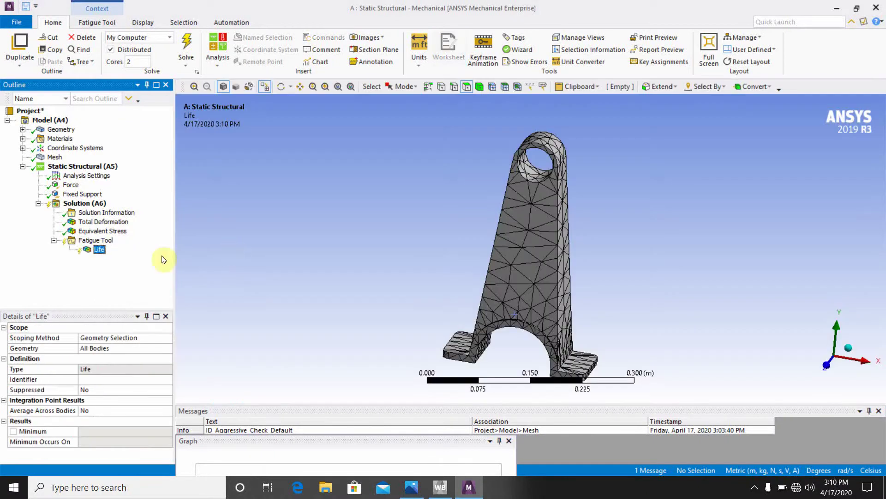
right_click(92, 243)
mouse_move(123, 250)
left_click(228, 261)
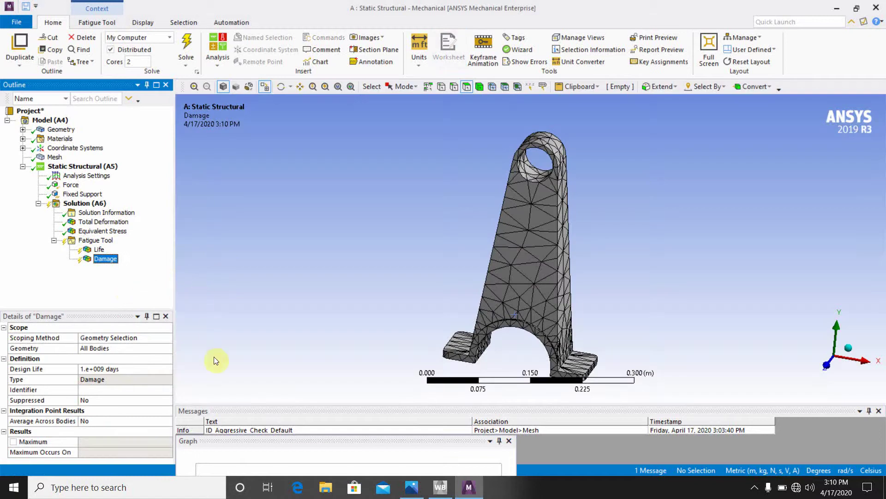
left_click(187, 50)
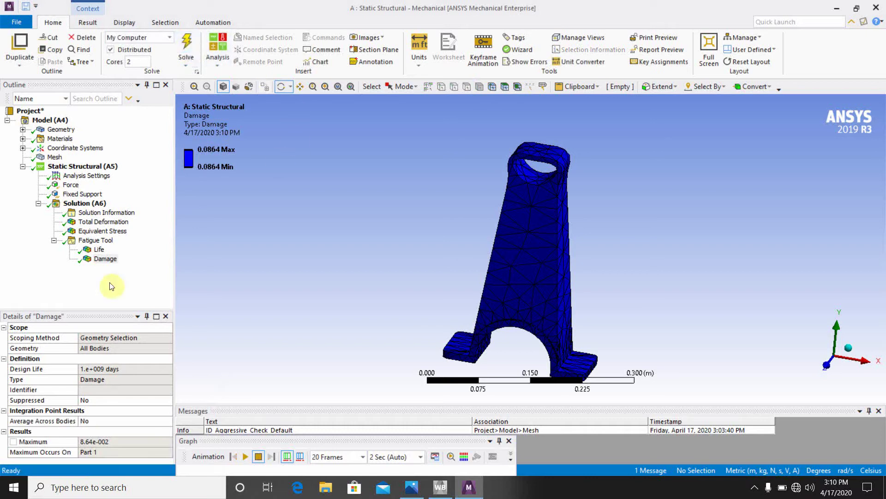
left_click(99, 250)
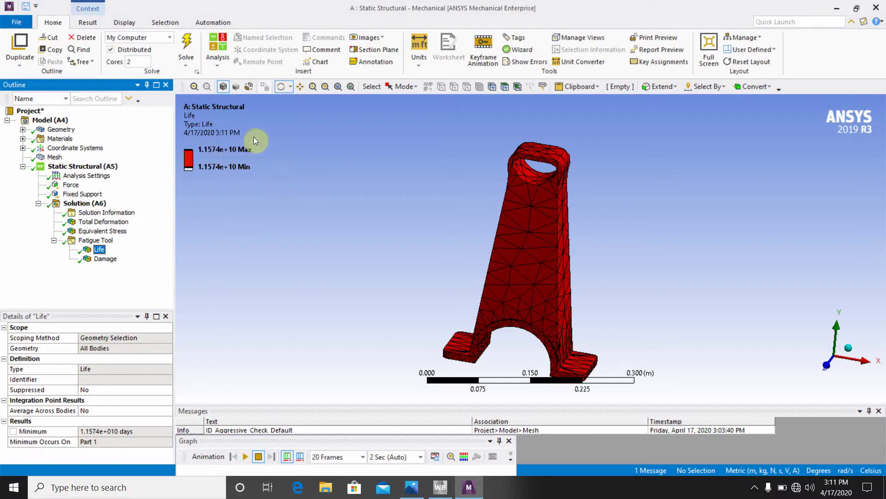
left_click(111, 259)
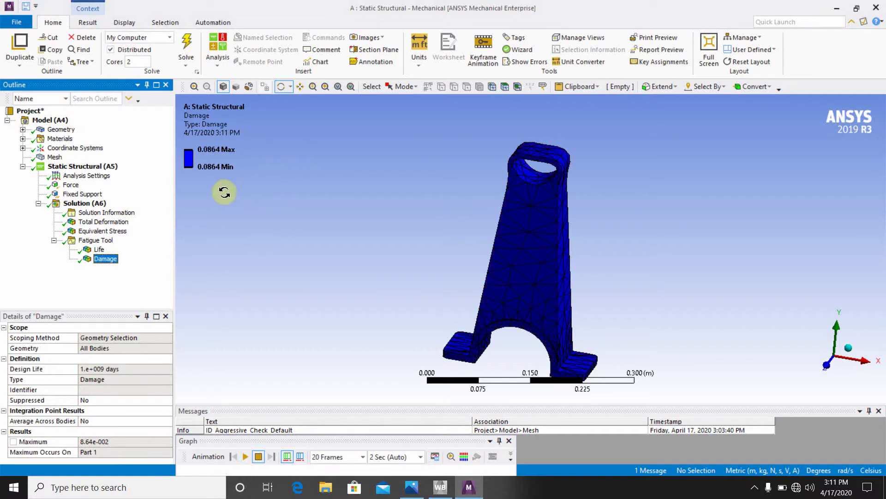
Change the Fatigue Tool's life units back to cycles.
left_click(99, 241)
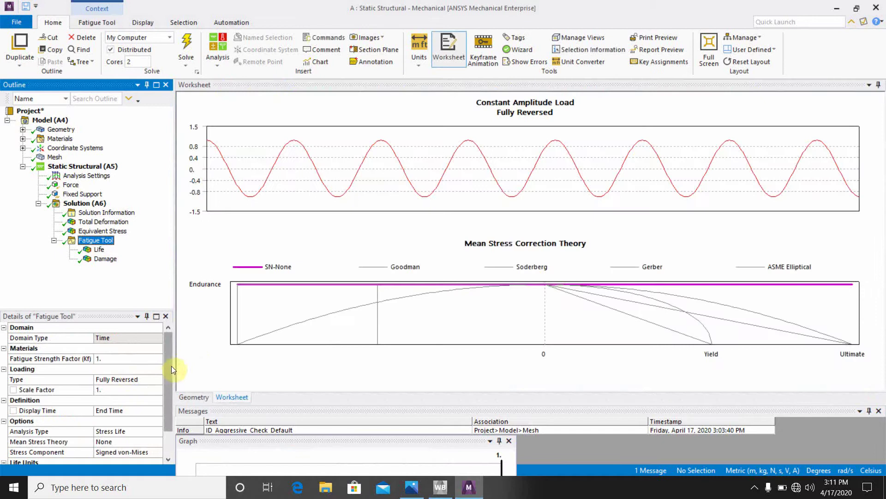
left_click_drag(168, 372, 169, 424)
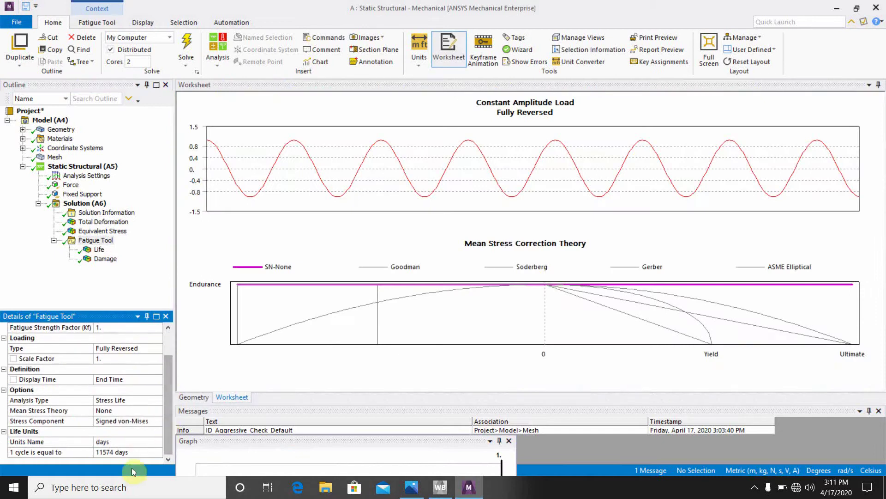
left_click(128, 442)
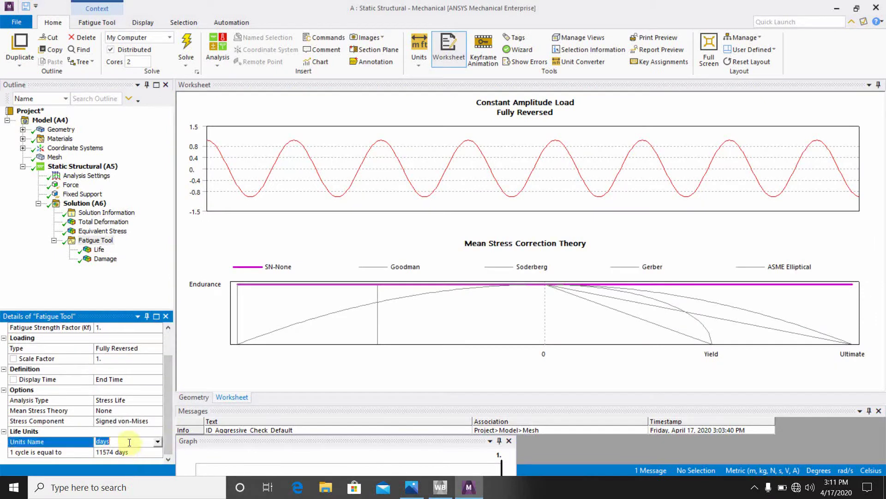
left_click(157, 444)
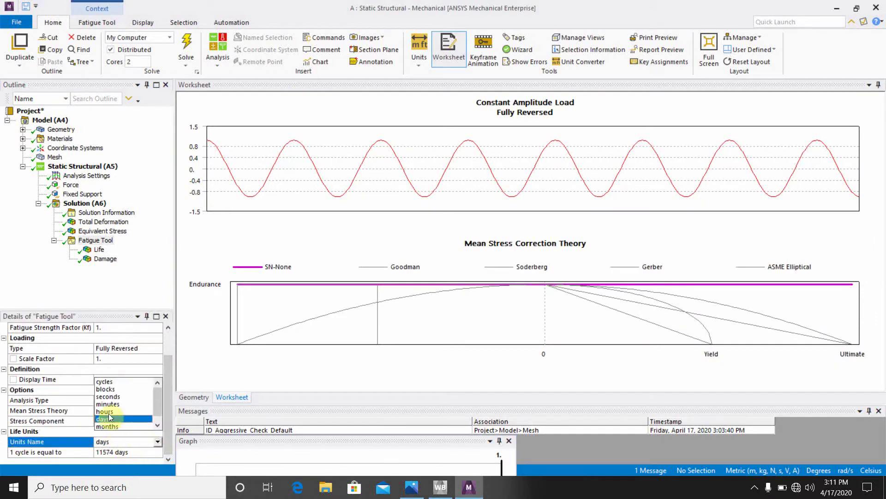
left_click(108, 386)
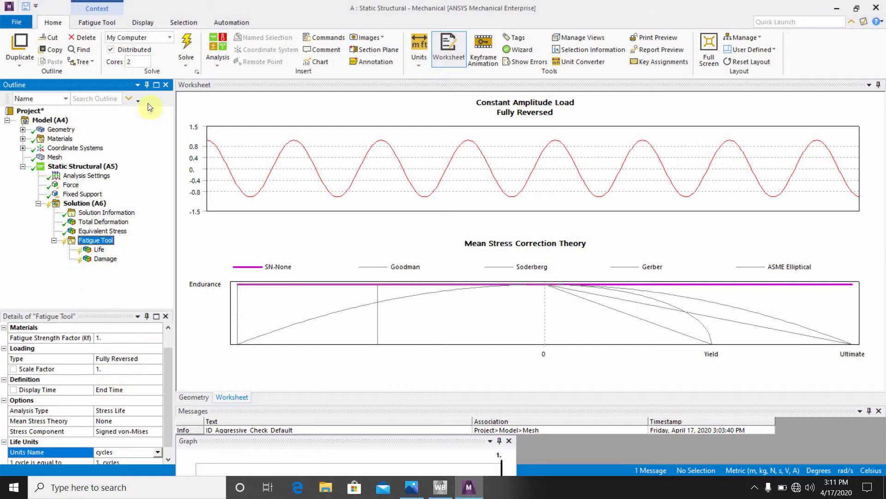
Re-solve and review Life at 1e6 cycles and Damage at 1000.
left_click(187, 46)
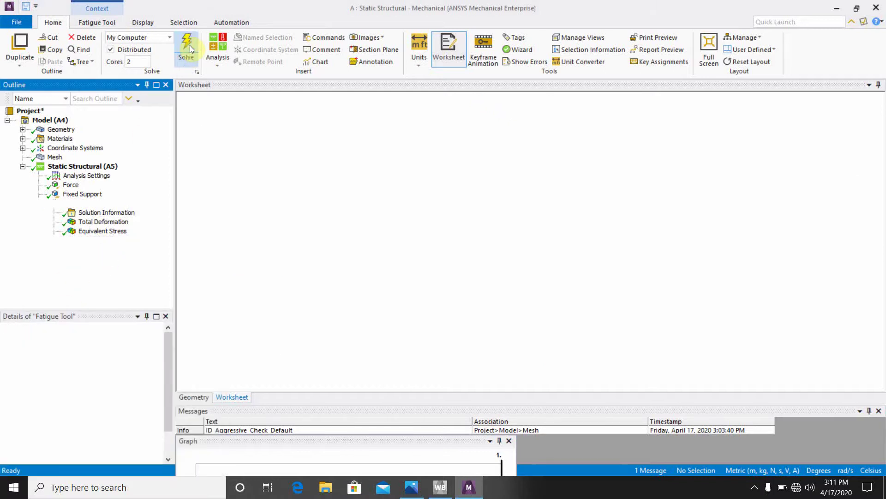
left_click(98, 249)
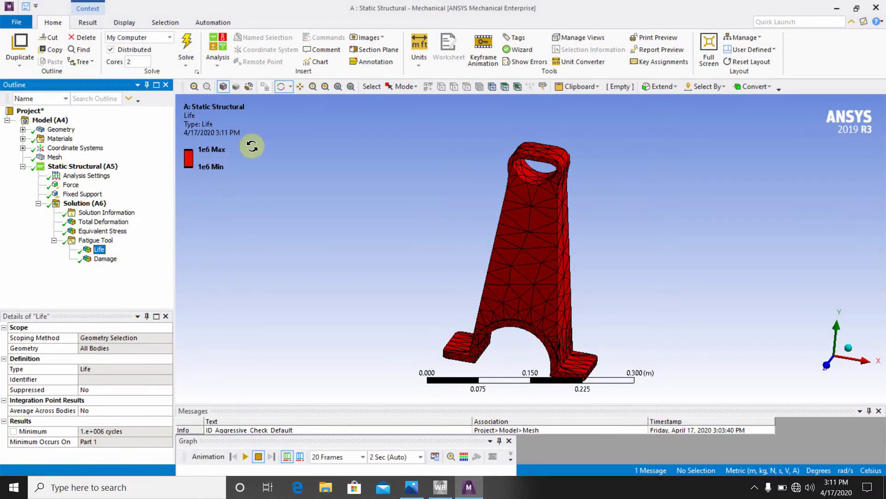
left_click(106, 259)
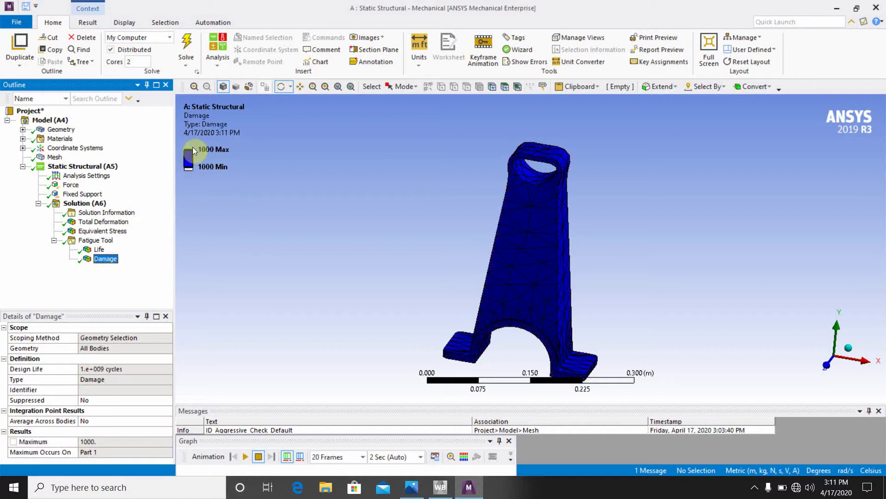
Set the Fatigue Tool's mean stress theory to Gerber.
left_click(95, 241)
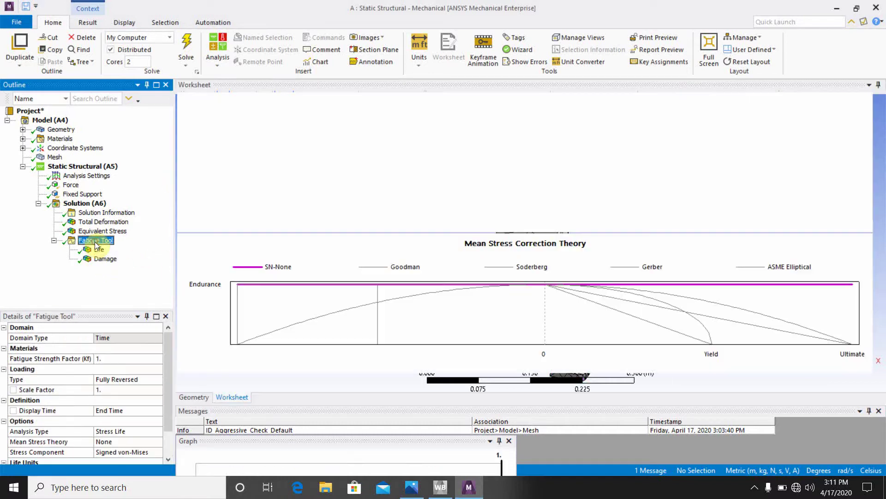
left_click(756, 488)
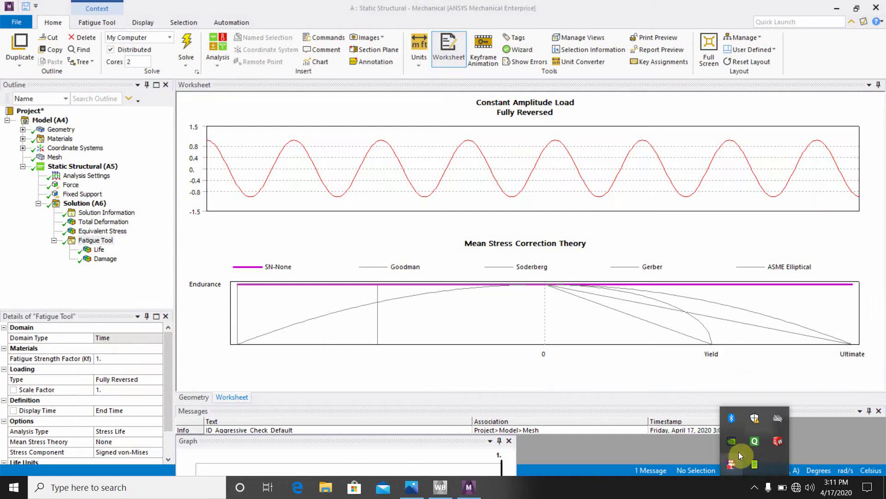
right_click(764, 445)
left_click(774, 340)
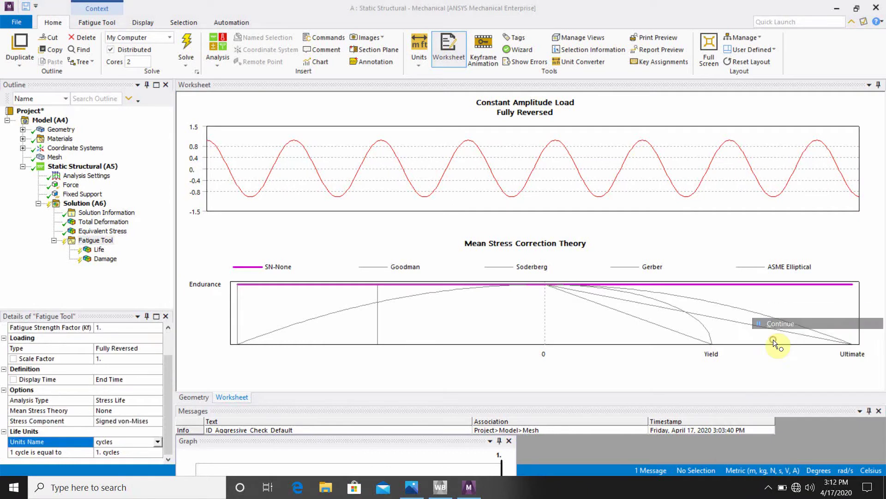
left_click(100, 241)
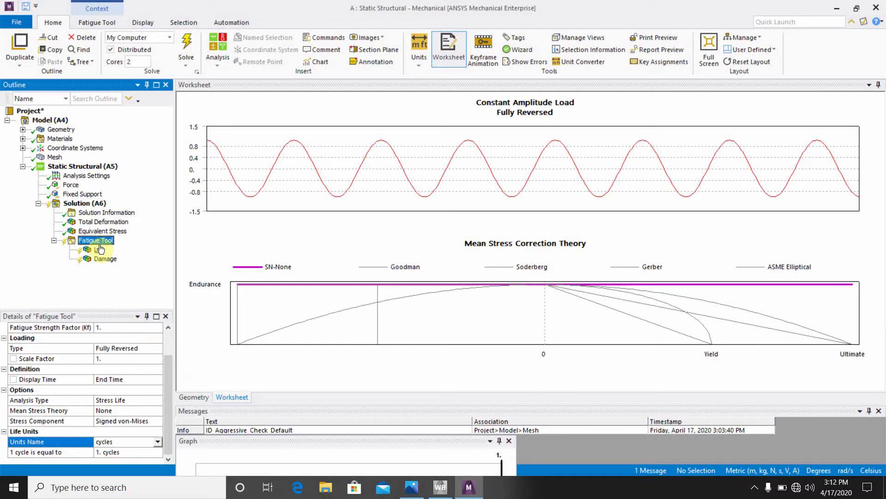
left_click(119, 411)
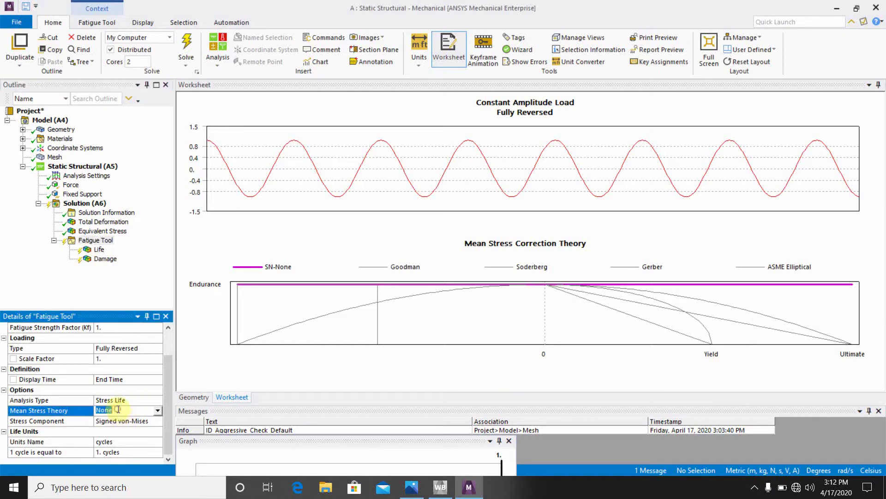
left_click(158, 410)
left_click(143, 442)
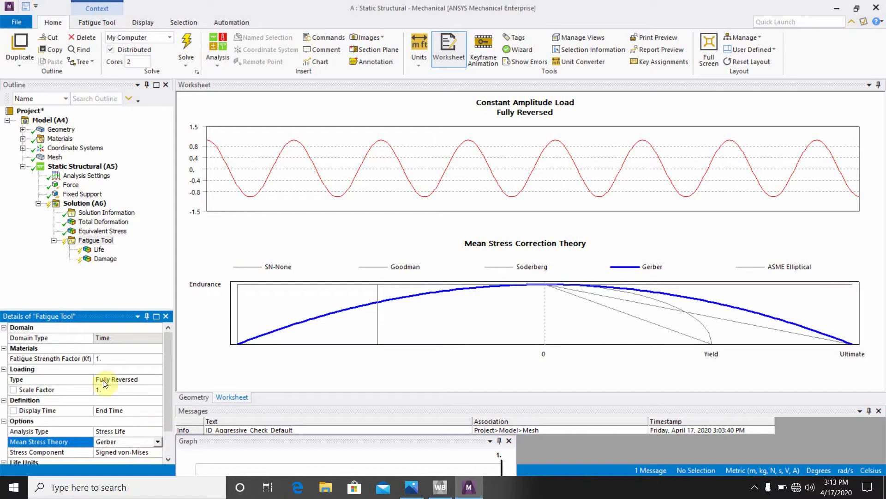
Set life units to days, with 1 cycle equal to 1 day.
scroll(168, 400, "down", 1)
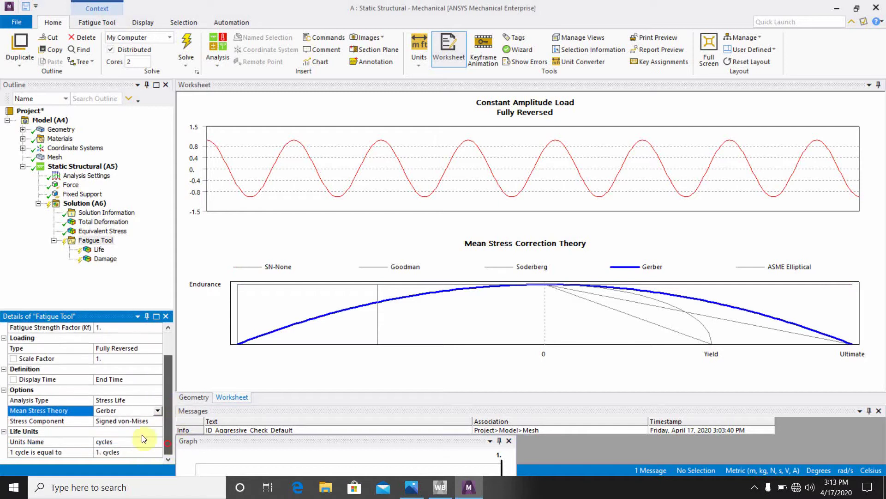
left_click(122, 442)
left_click(157, 442)
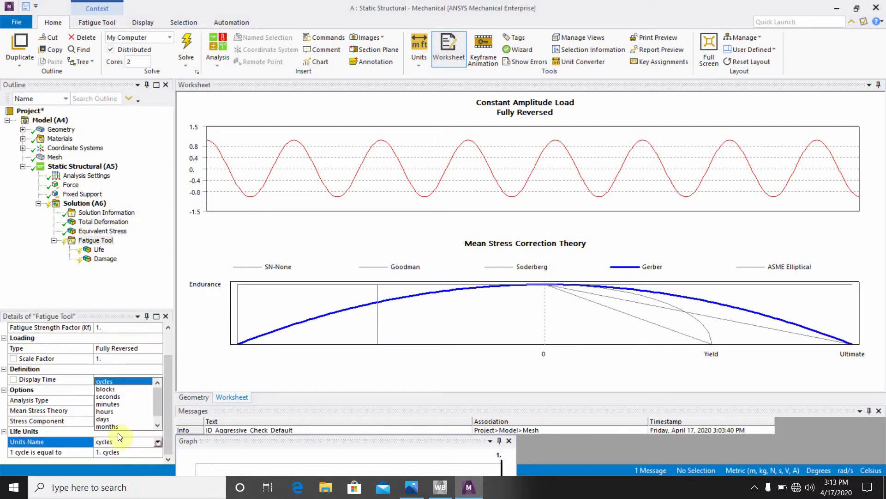
left_click(109, 419)
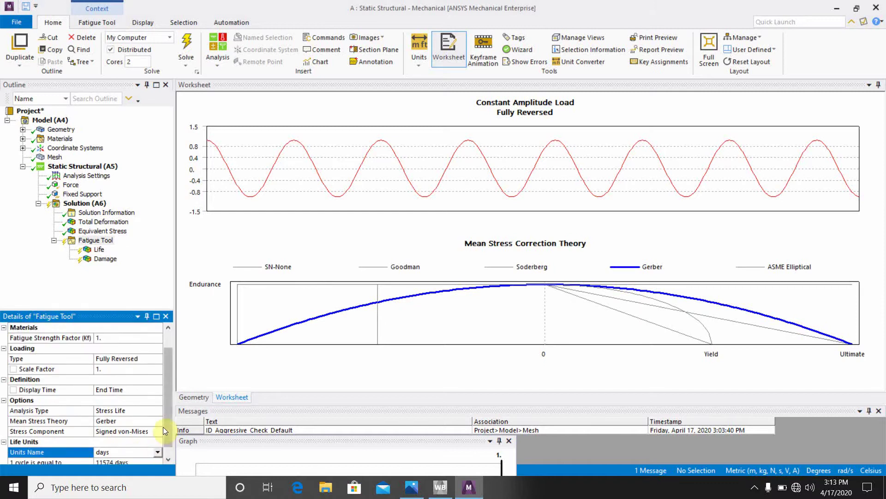
scroll(161, 434, "down", 1)
left_click(138, 452)
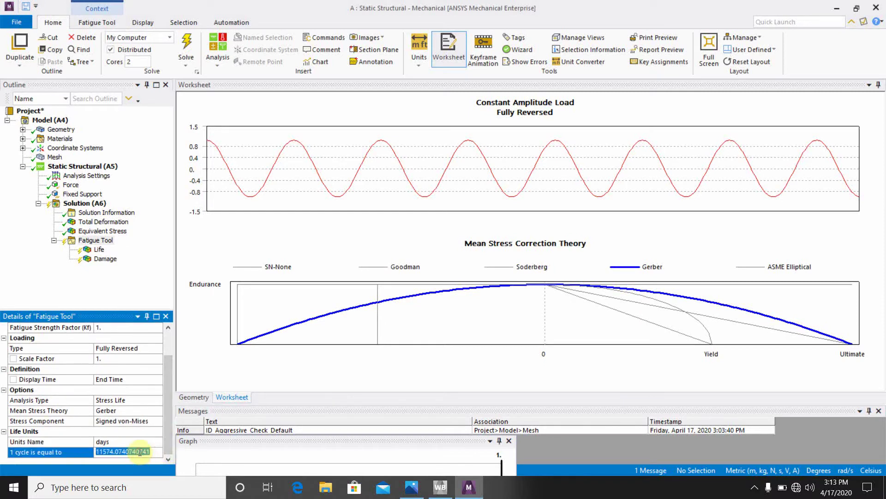
type("1")
left_click(136, 280)
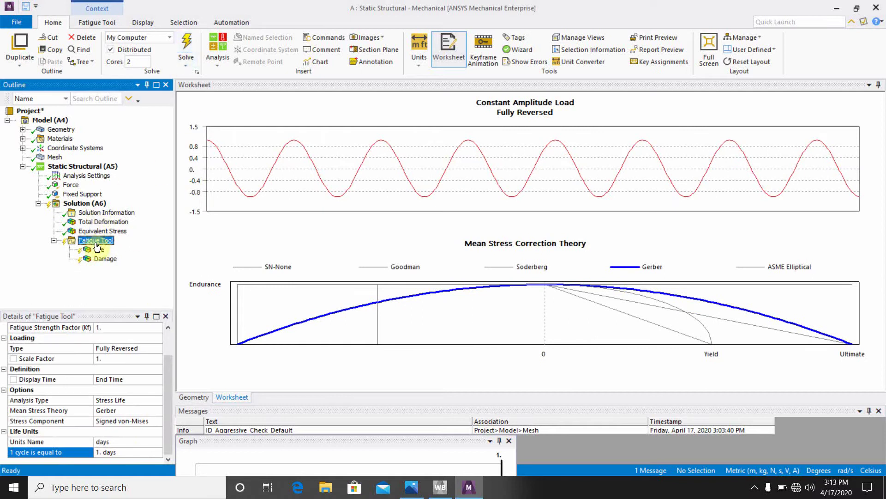
Re-solve with Gerber and view Life at 1e6 days and Damage at 1000.
left_click(185, 50)
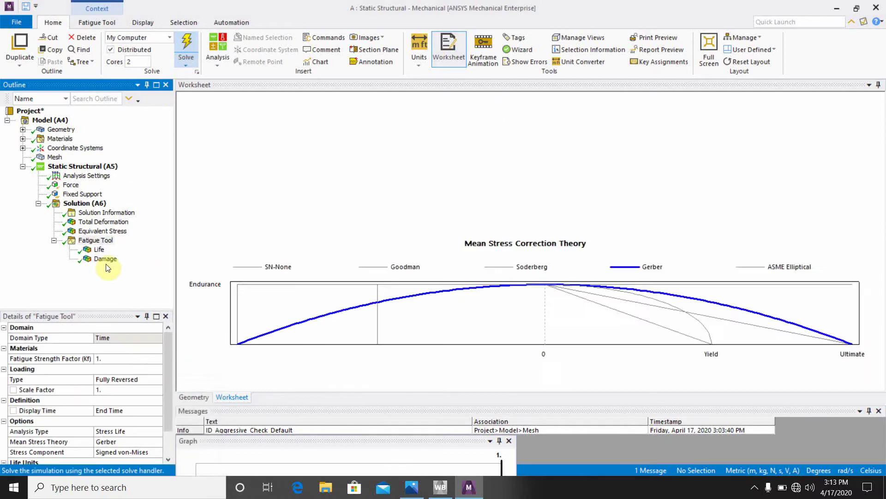
left_click(99, 250)
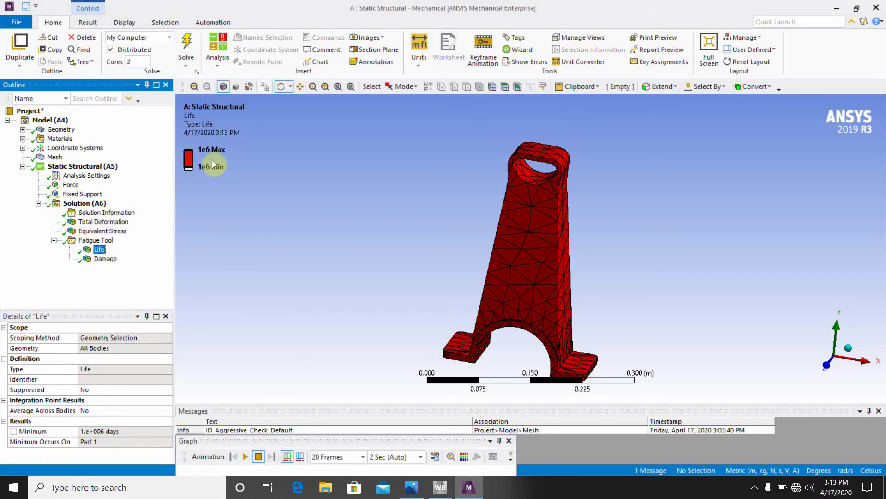
left_click(106, 258)
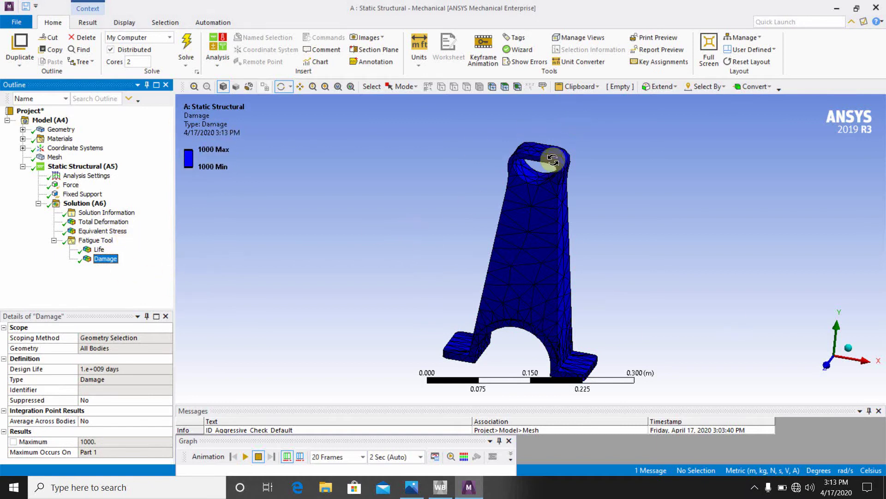
Play and pause the Total Deformation result animation.
left_click(115, 223)
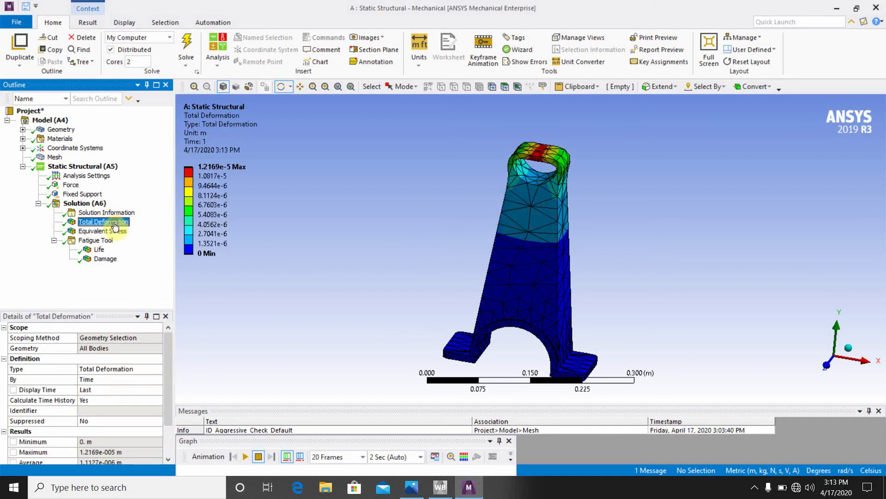
left_click(244, 456)
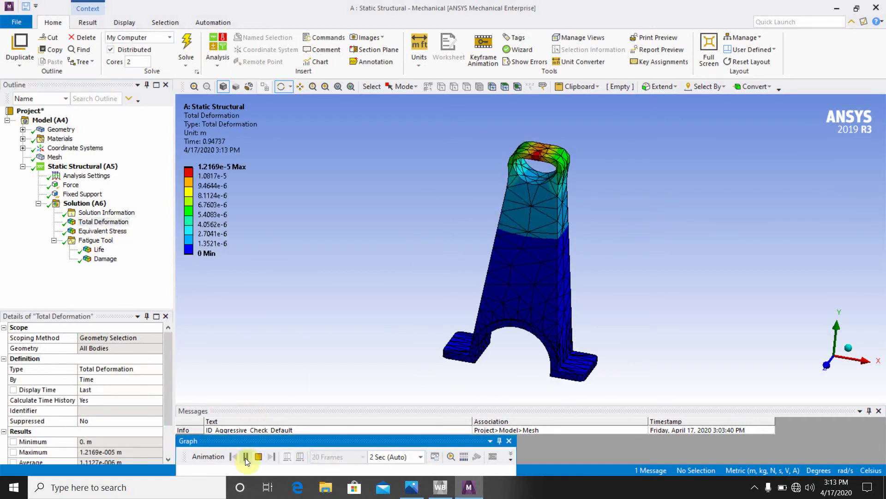
left_click(245, 457)
Animate the Equivalent Stress result, then view main page.png in Photos.
left_click(102, 231)
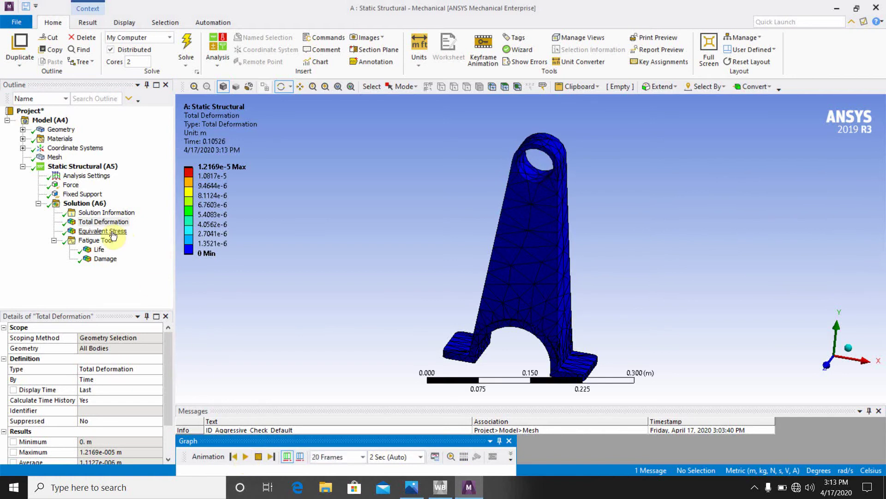
left_click(245, 456)
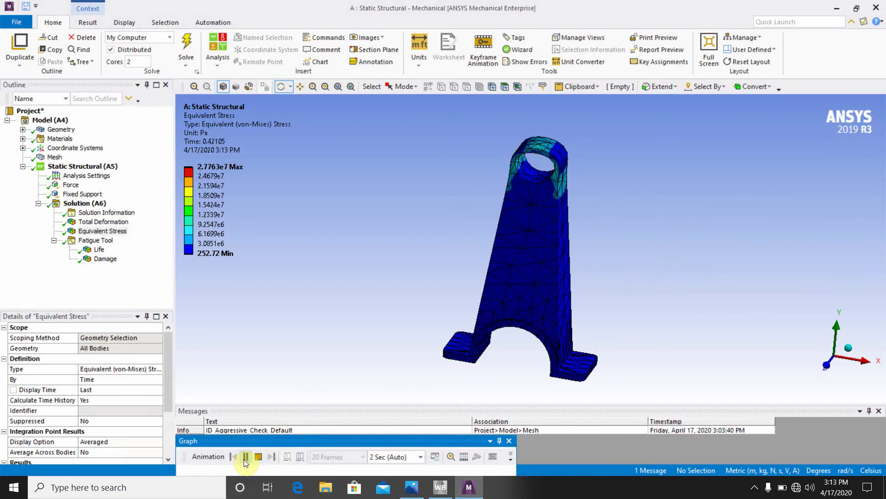
left_click(244, 459)
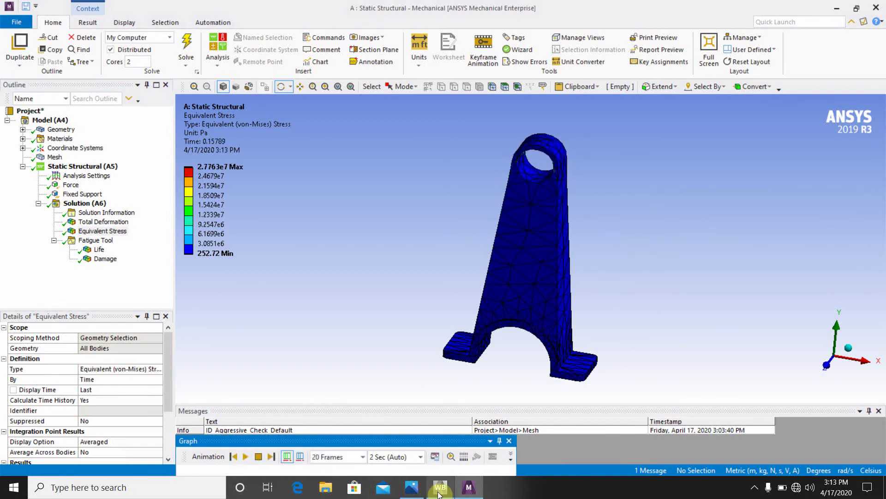
left_click(412, 490)
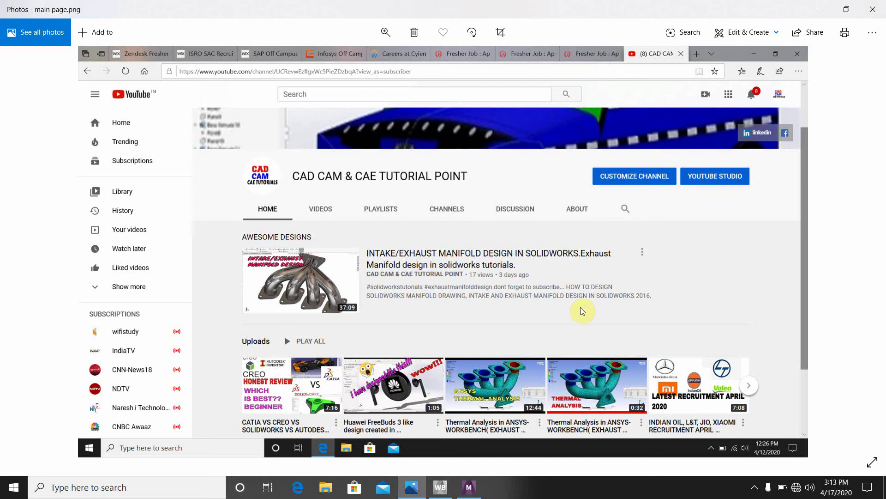
left_click(754, 490)
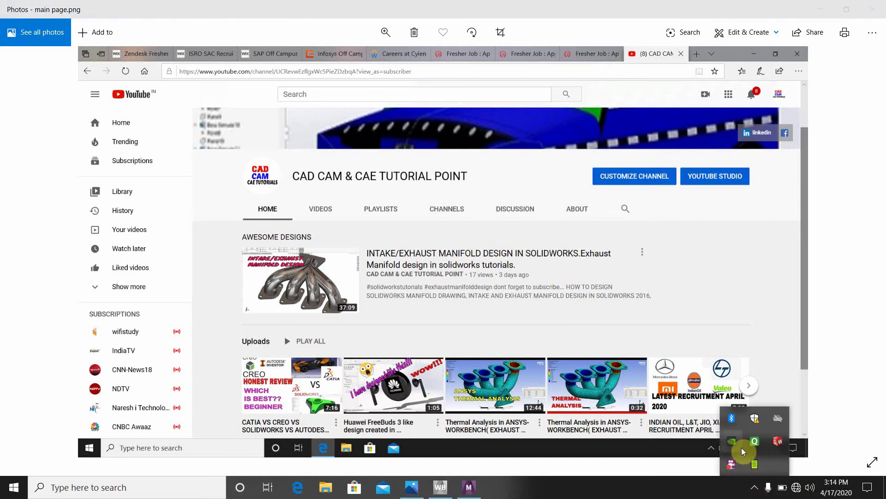